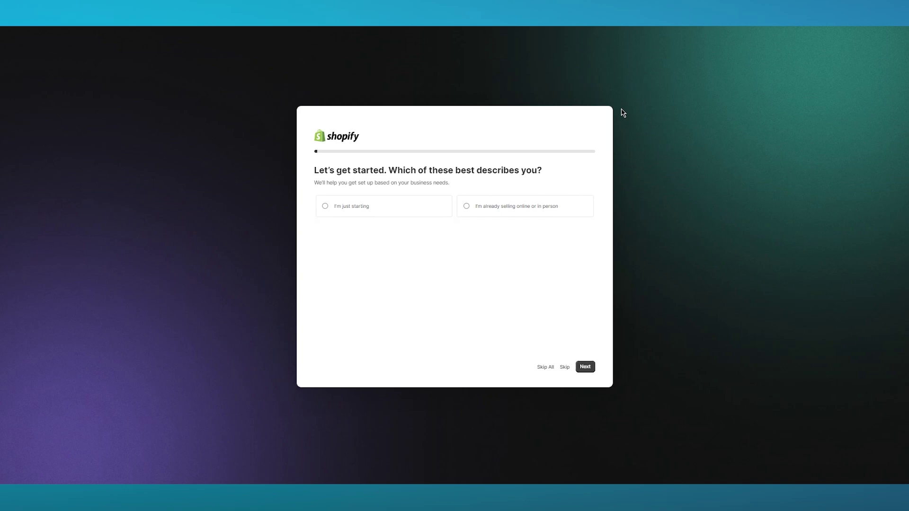
Step: Skip all the onboarding questions and continue with Pakistan as the business location
{"action": "left_click", "coordinate": [549, 368]}
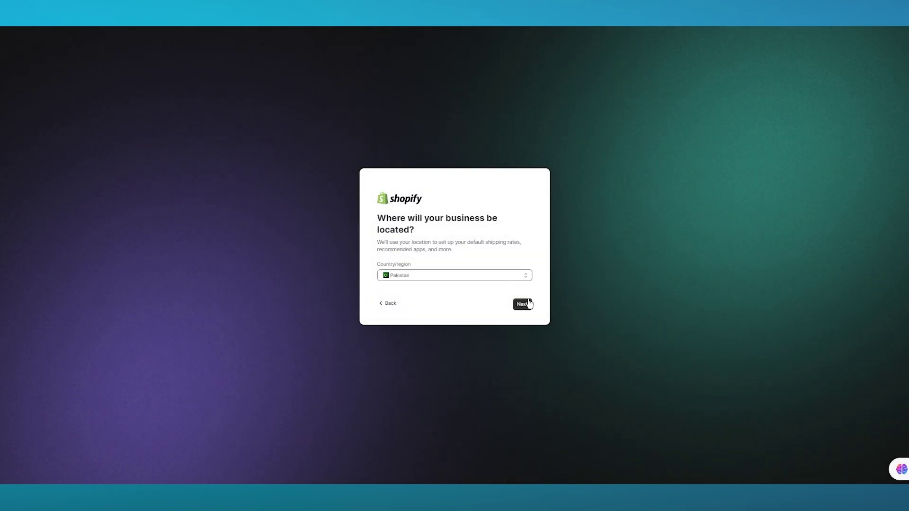
{"action": "left_click_drag", "start_coordinate": [378, 218], "coordinate": [522, 234]}
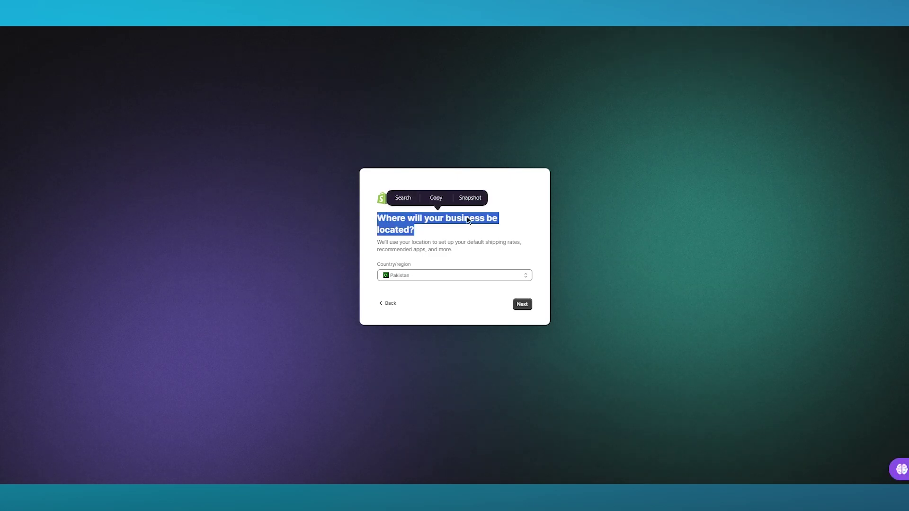
{"action": "left_click", "coordinate": [523, 234]}
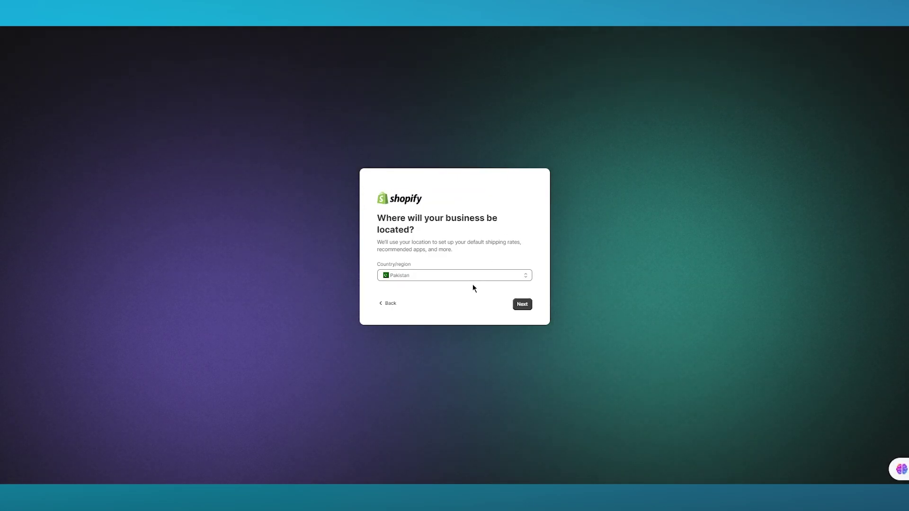
{"action": "left_click", "coordinate": [523, 305]}
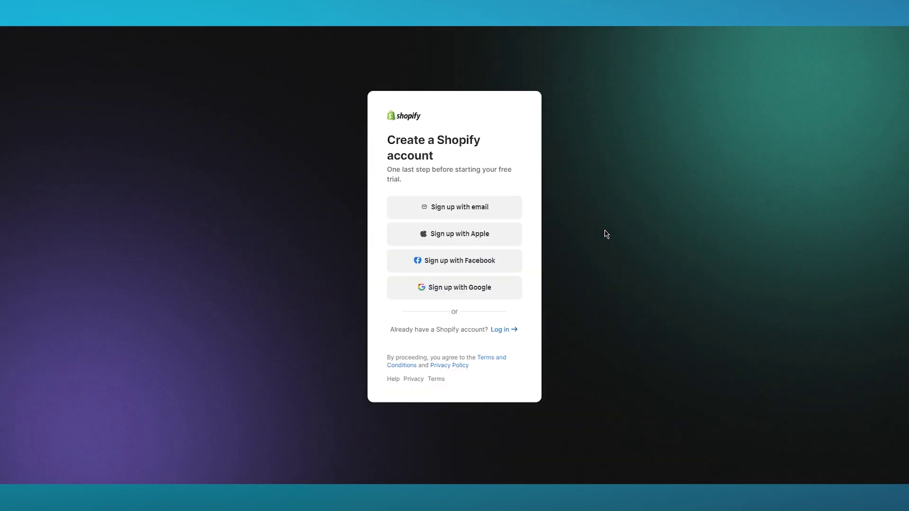
Step: Choose email sign-up and fill in the email field with the address copied from the Temp Mail site
{"action": "left_click", "coordinate": [488, 207]}
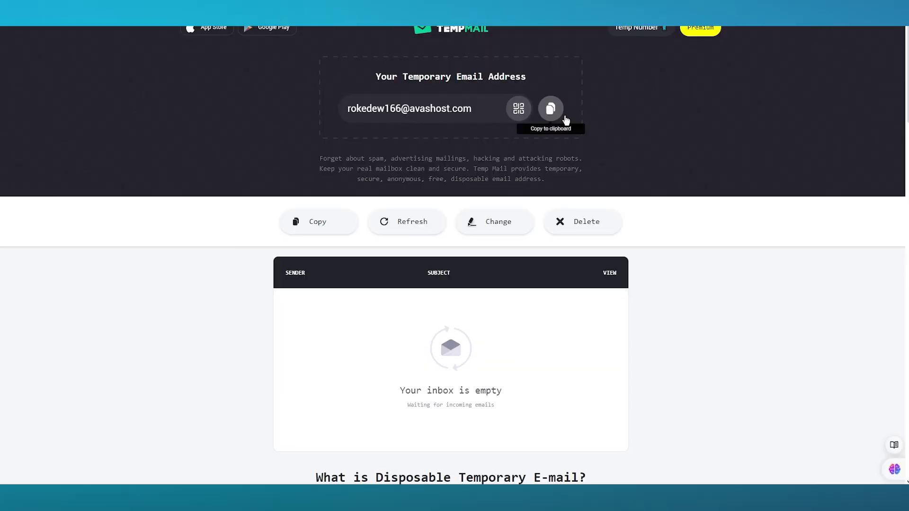
{"action": "left_click", "coordinate": [550, 110]}
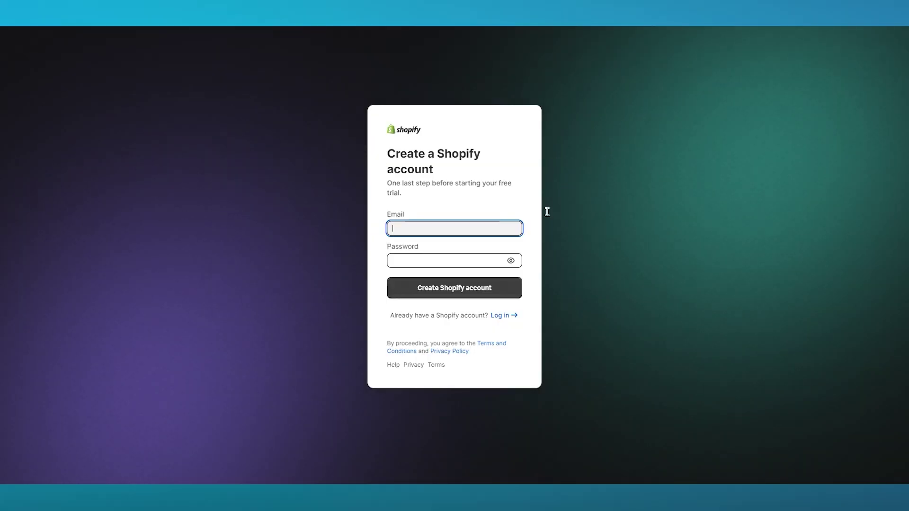
{"action": "left_click", "coordinate": [470, 228]}
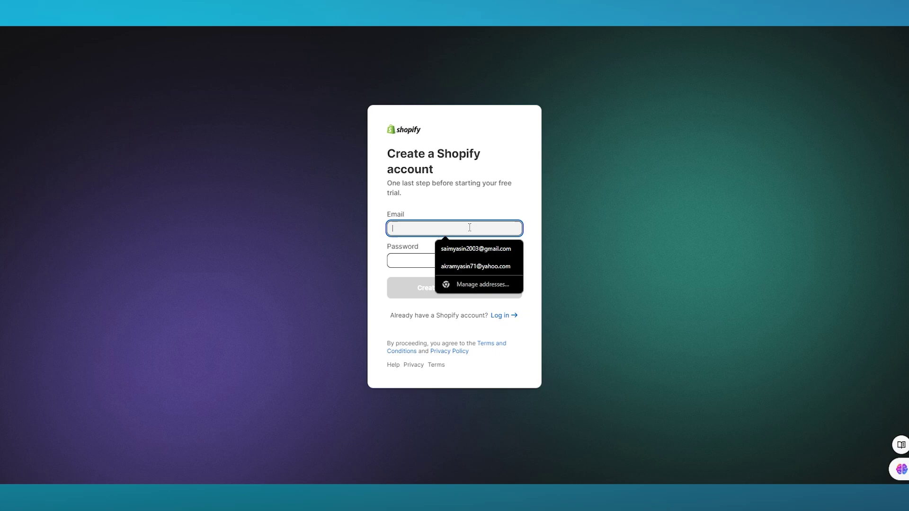
{"action": "key", "text": "ctrl+v"}
Step: Enter the account password and create the Shopify account
{"action": "left_click", "coordinate": [413, 261]}
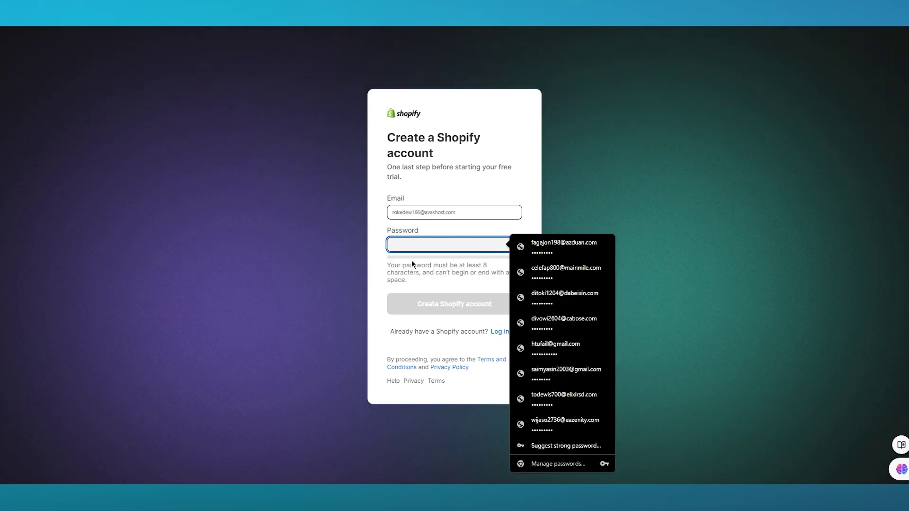
{"action": "type", "text": "••••••"}
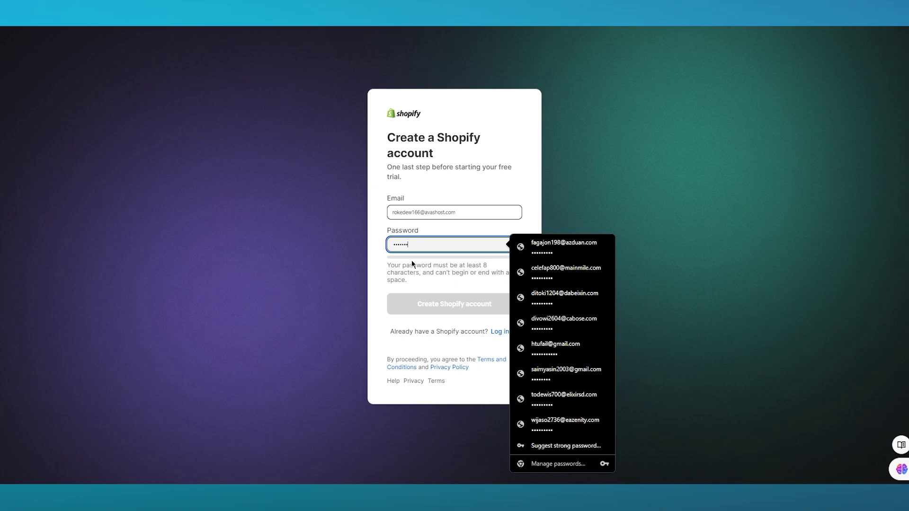
{"action": "type", "text": "••"}
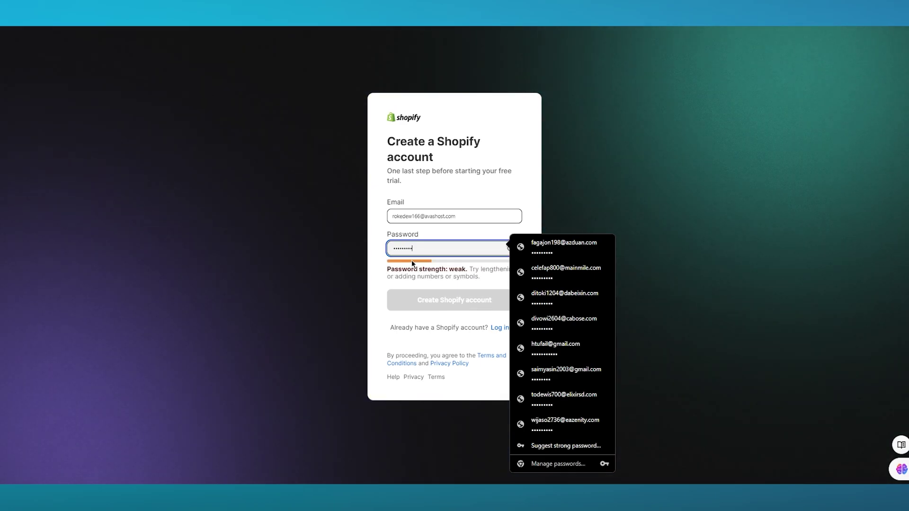
{"action": "left_click", "coordinate": [376, 224]}
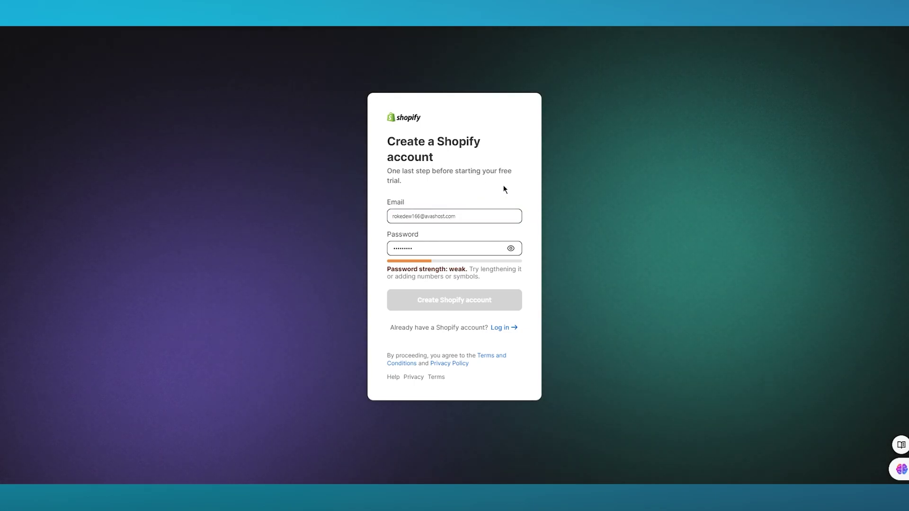
{"action": "left_click", "coordinate": [470, 301]}
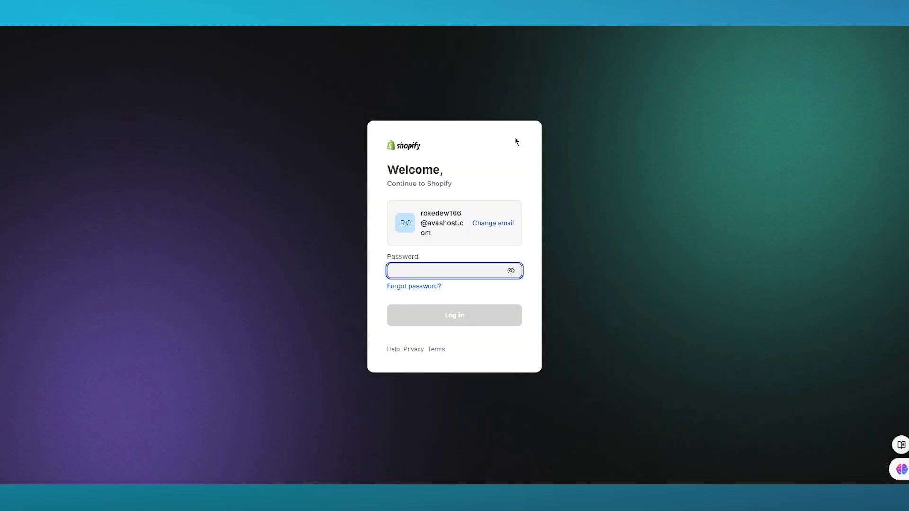
Step: Enter the account password to log in to the new Shopify account
{"action": "type", "text": "•••"}
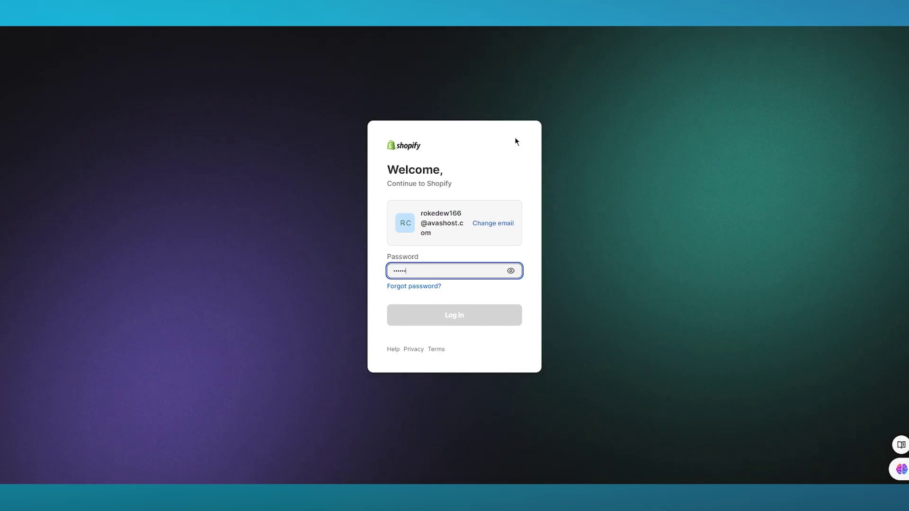
{"action": "type", "text": "•"}
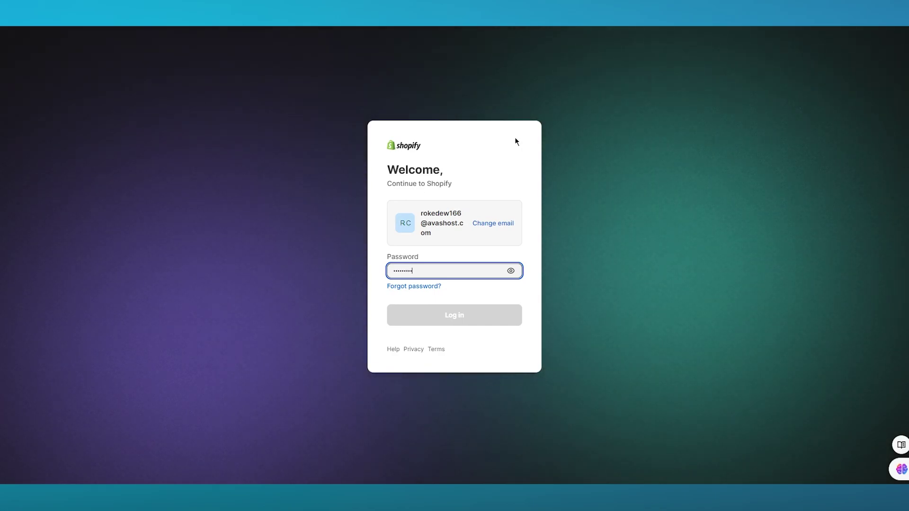
{"action": "left_click", "coordinate": [468, 174]}
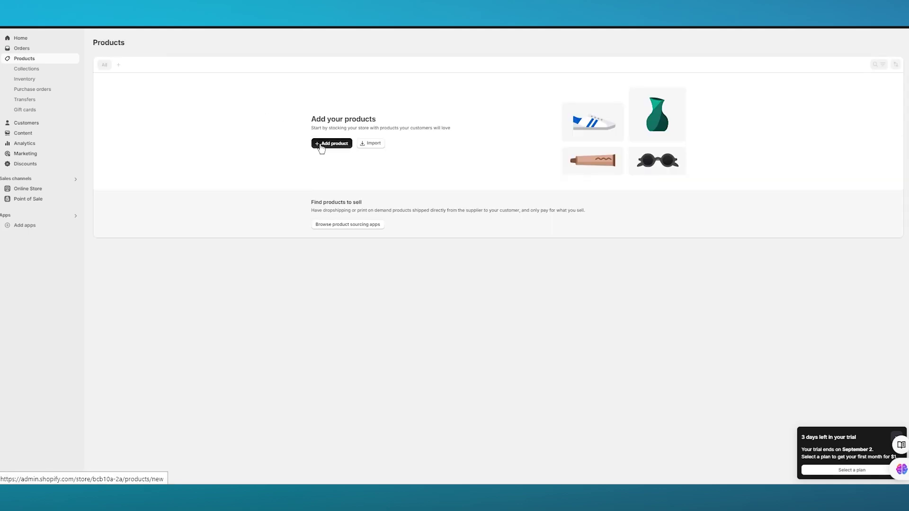
Step: Start a new product and title it "Black Hoodie"
{"action": "left_click", "coordinate": [321, 144]}
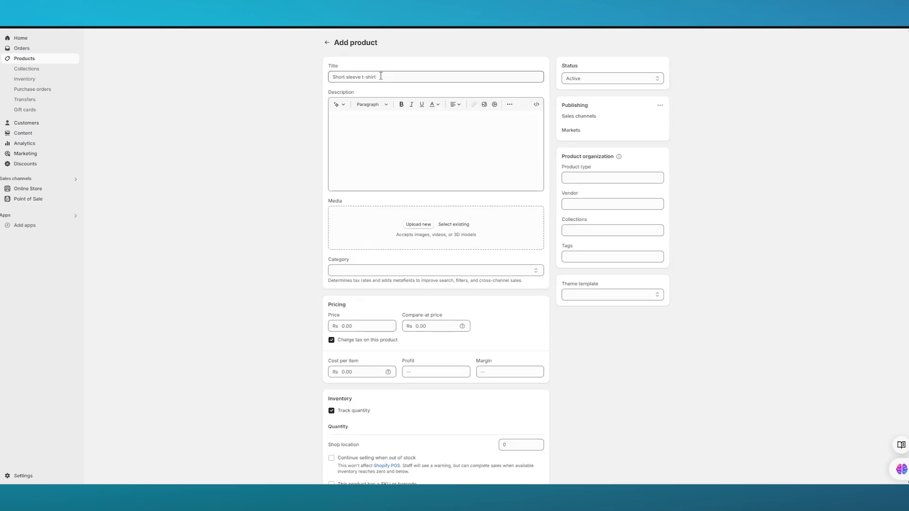
{"action": "type", "text": "Blakc Oo"}
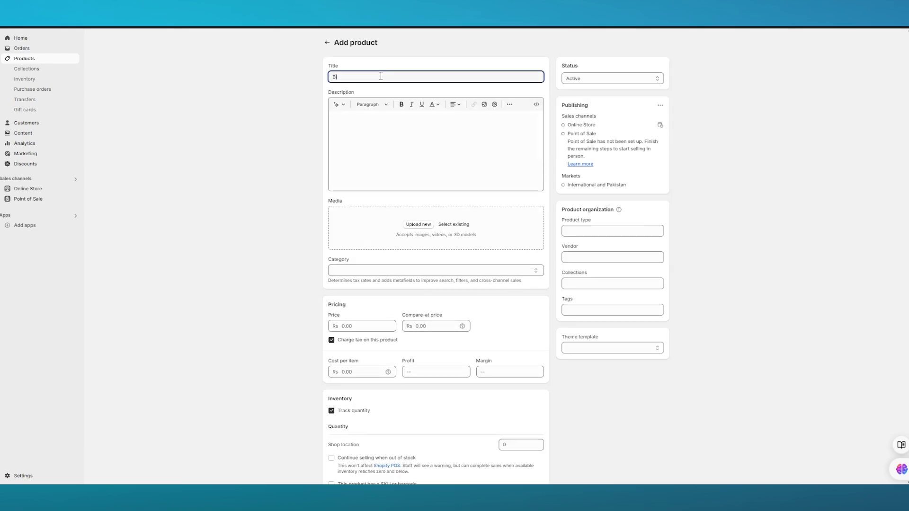
{"action": "key", "text": "BackSpace"}
{"action": "key", "text": "BackSpace"}
{"action": "key", "text": "BackSpace"}
{"action": "key", "text": "BackSpace"}
{"action": "key", "text": "BackSpace"}
{"action": "type", "text": "ck Hoodie"}
Step: Enter the description "This is authentic 100 percent cotton hoodie hand knitted, great for the winters to keep you warm." and upload Untitled design (24).png as media
{"action": "left_click", "coordinate": [425, 146]}
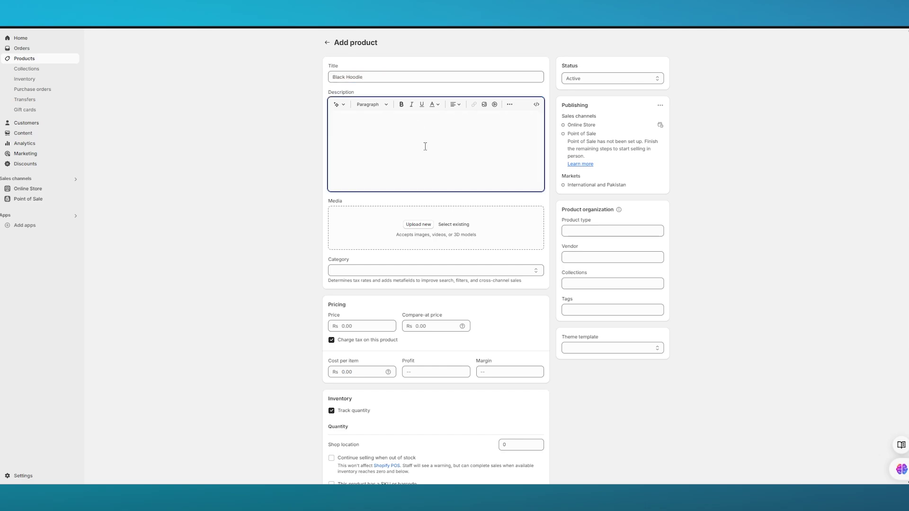
{"action": "type", "text": "This is aut"}
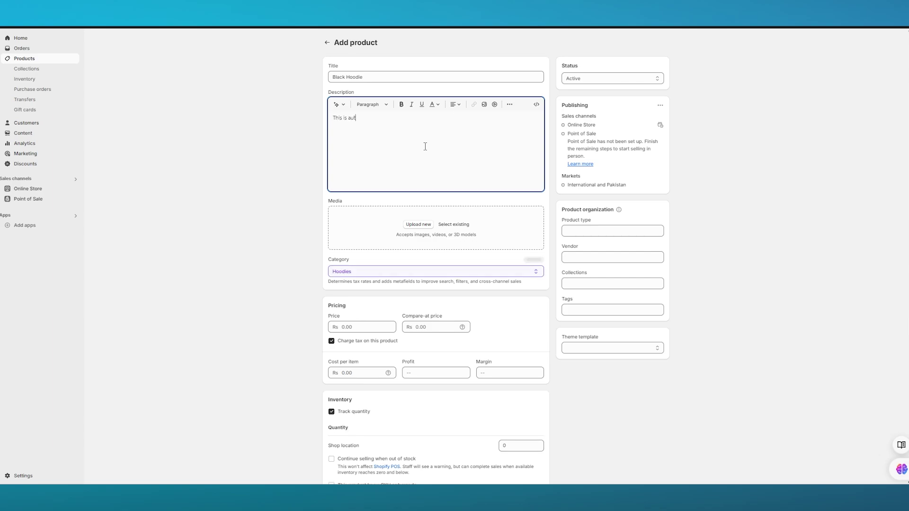
{"action": "type", "text": "hentic 100 percent cotton hood"}
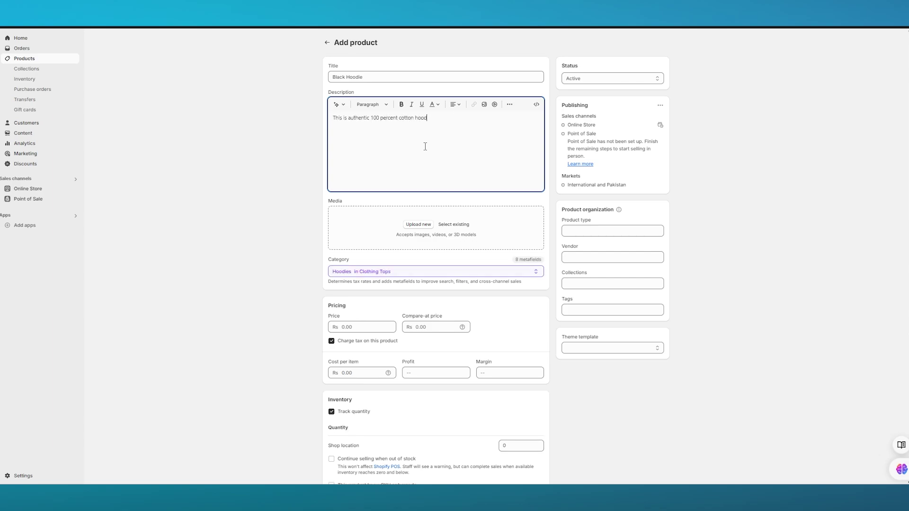
{"action": "type", "text": "ie hand knitted, great for the winters to keep you warm."}
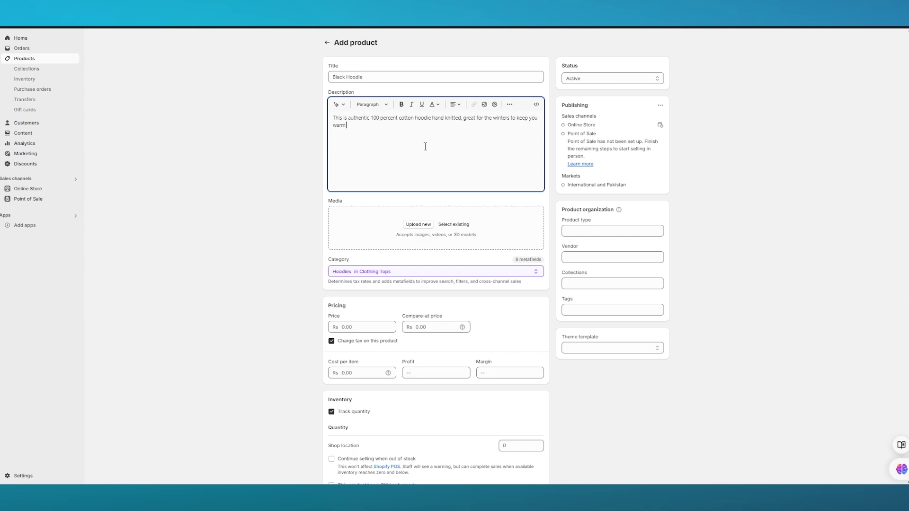
{"action": "left_click", "coordinate": [407, 225]}
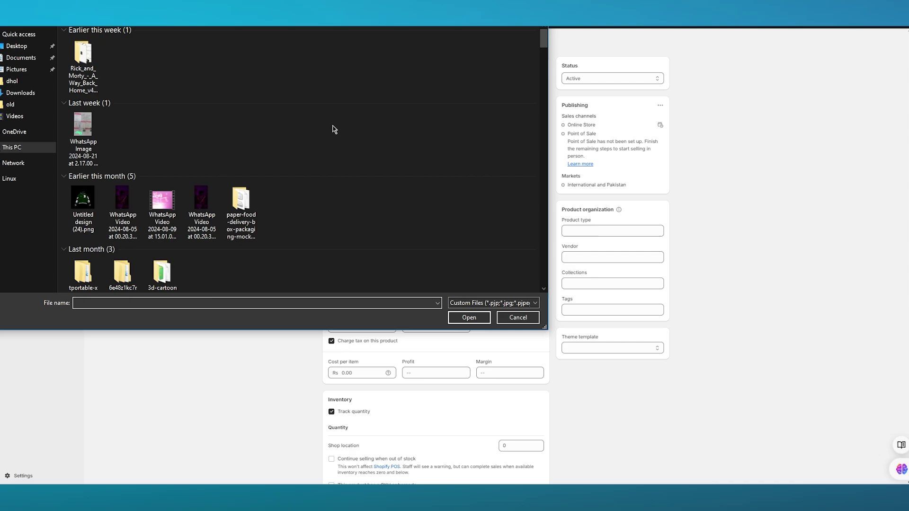
{"action": "double_click", "coordinate": [83, 198]}
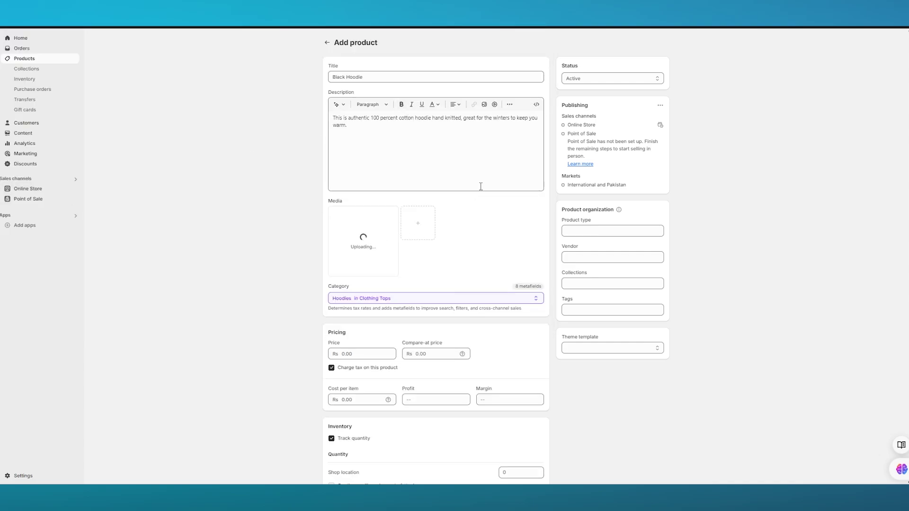
Step: Set the product's price to Rs 10,000 and its compare-at price to Rs 12,000
{"action": "scroll", "coordinate": [507, 269], "scroll_direction": "down", "scroll_amount": 4}
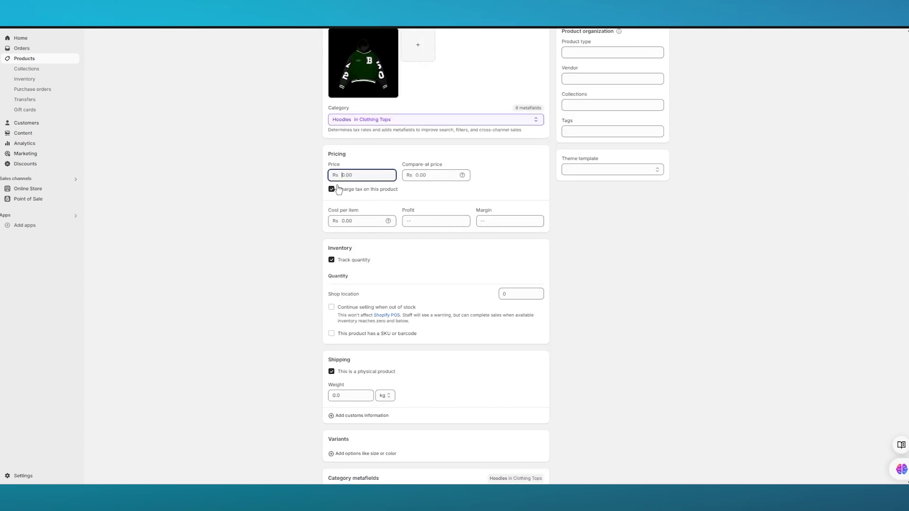
{"action": "type", "text": "10,000"}
{"action": "left_click", "coordinate": [429, 175]}
{"action": "type", "text": "1200"}
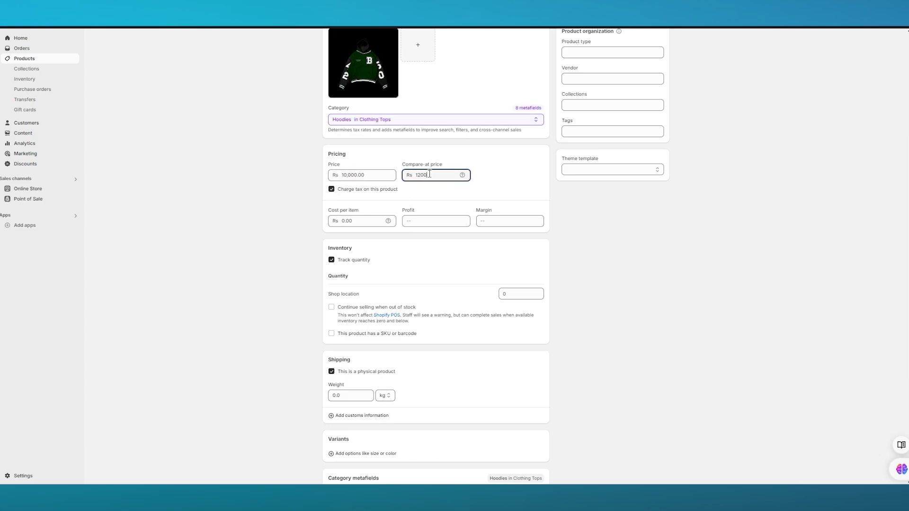
{"action": "key", "text": "BackSpace"}
{"action": "scroll", "coordinate": [542, 174], "scroll_direction": "down", "scroll_amount": 3}
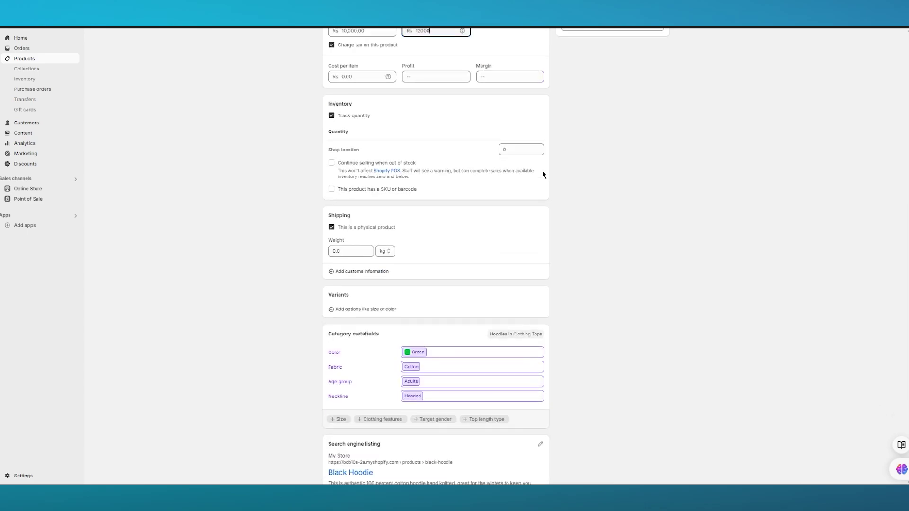
{"action": "left_click", "coordinate": [507, 150]}
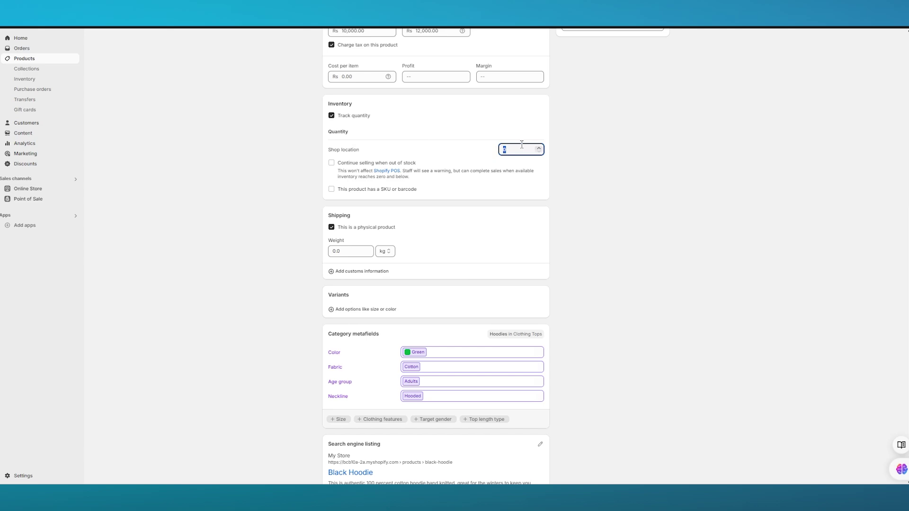
{"action": "left_click", "coordinate": [471, 165]}
{"action": "left_click", "coordinate": [504, 150]}
{"action": "left_click", "coordinate": [628, 161]}
Step: Set the product's shipping weight to 1 kg and save the product
{"action": "scroll", "coordinate": [524, 149], "scroll_direction": "down", "scroll_amount": 1}
{"action": "left_click", "coordinate": [349, 198]}
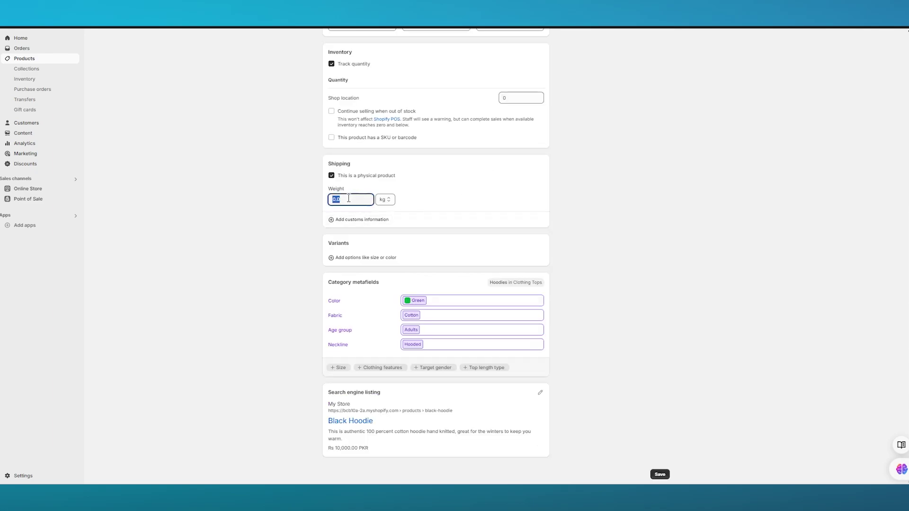
{"action": "type", "text": "1"}
{"action": "left_click", "coordinate": [665, 479]}
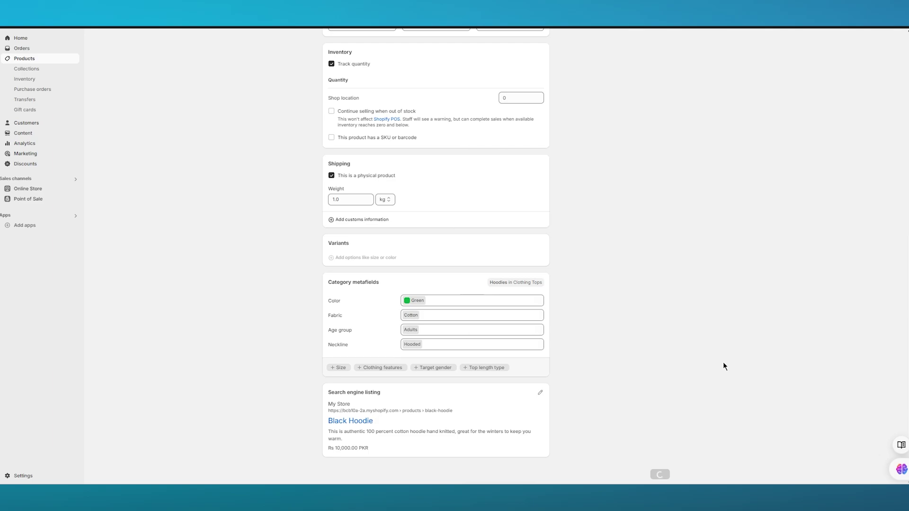
{"action": "right_click", "coordinate": [723, 362]}
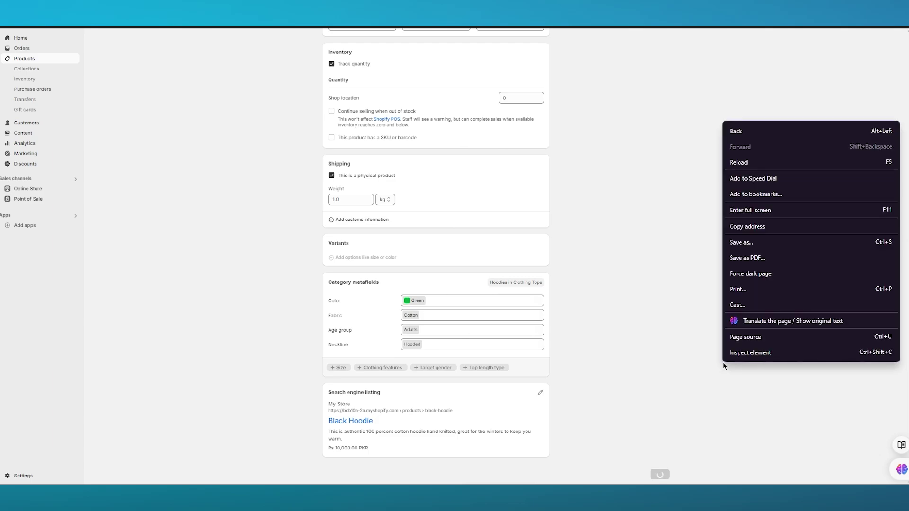
{"action": "left_click", "coordinate": [675, 328]}
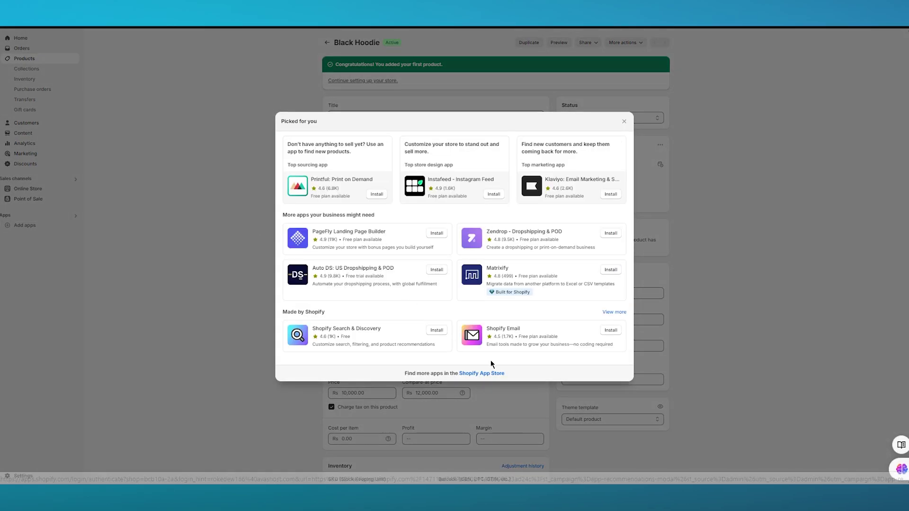
Step: Open the Shopify App Store from the app recommendations and search it for "back in stock"
{"action": "left_click", "coordinate": [488, 373]}
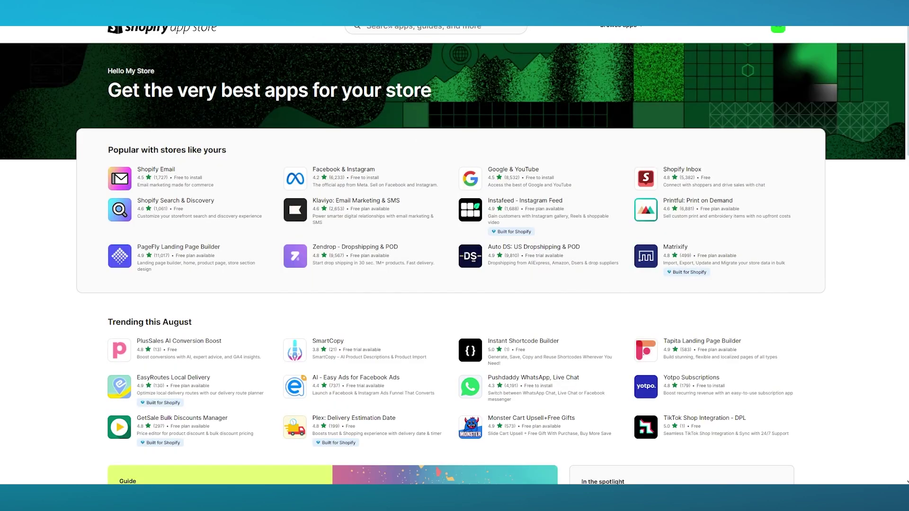
{"action": "left_click", "coordinate": [410, 28]}
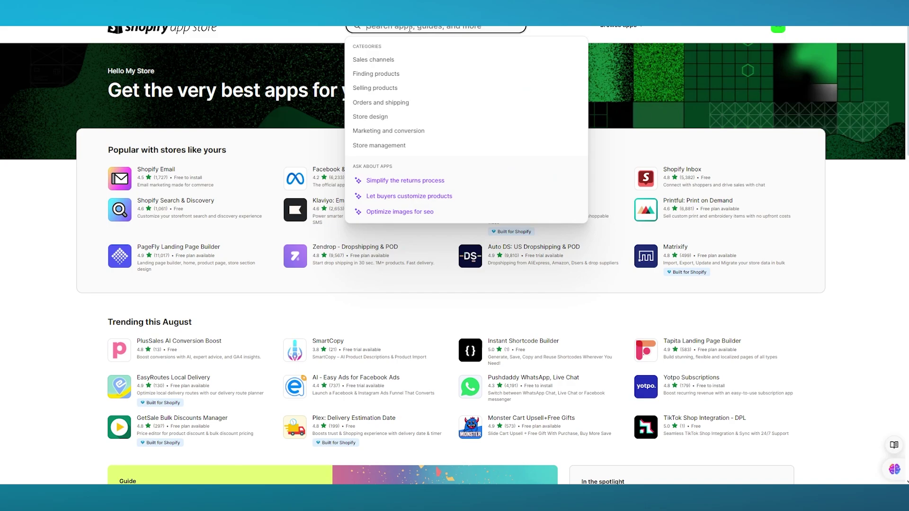
{"action": "type", "text": "back in stoc"}
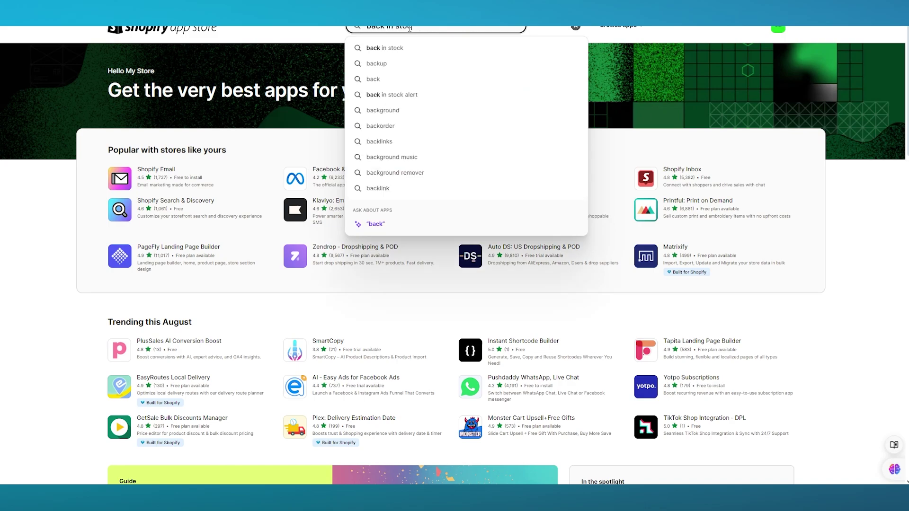
{"action": "type", "text": "k"}
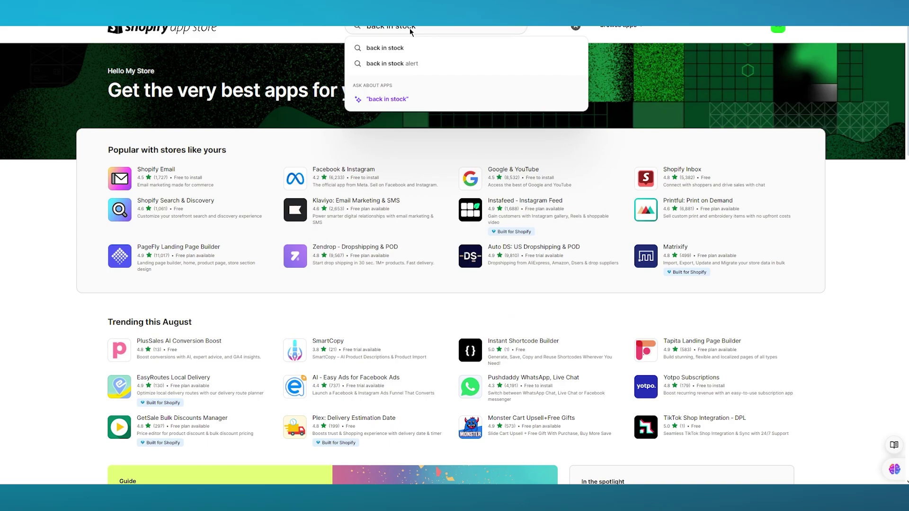
Step: Run the search, open the Back in Stock: Restock Alerts listing, and review its features and theme compatibility
{"action": "key", "text": "Return"}
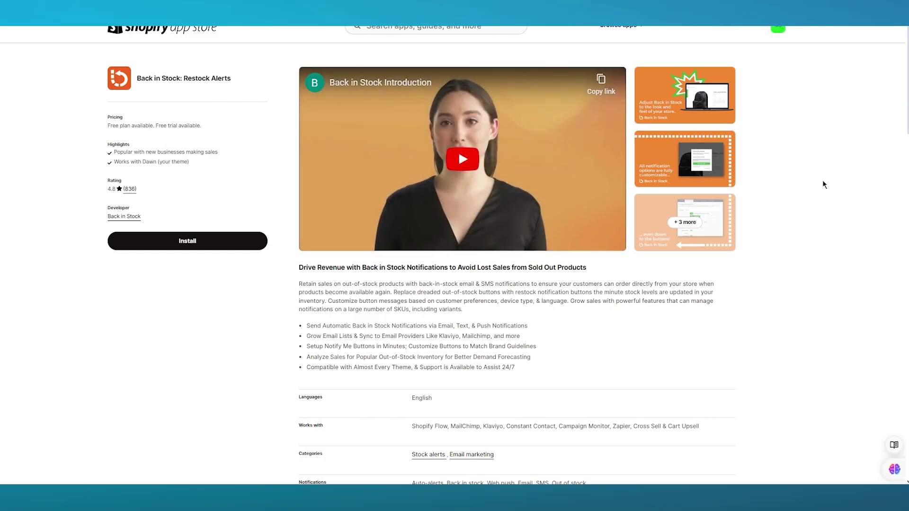
{"action": "scroll", "coordinate": [823, 179], "scroll_direction": "down", "scroll_amount": 4}
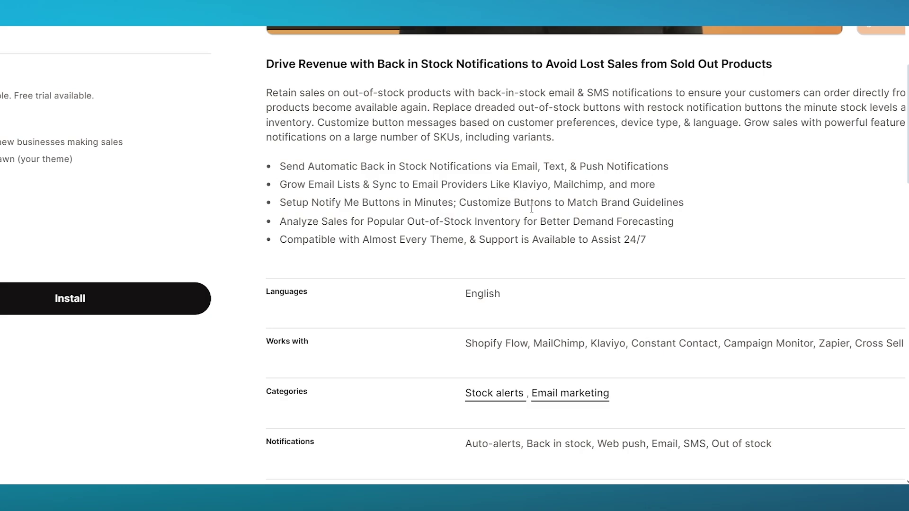
{"action": "scroll", "coordinate": [531, 209], "scroll_direction": "down", "scroll_amount": 1}
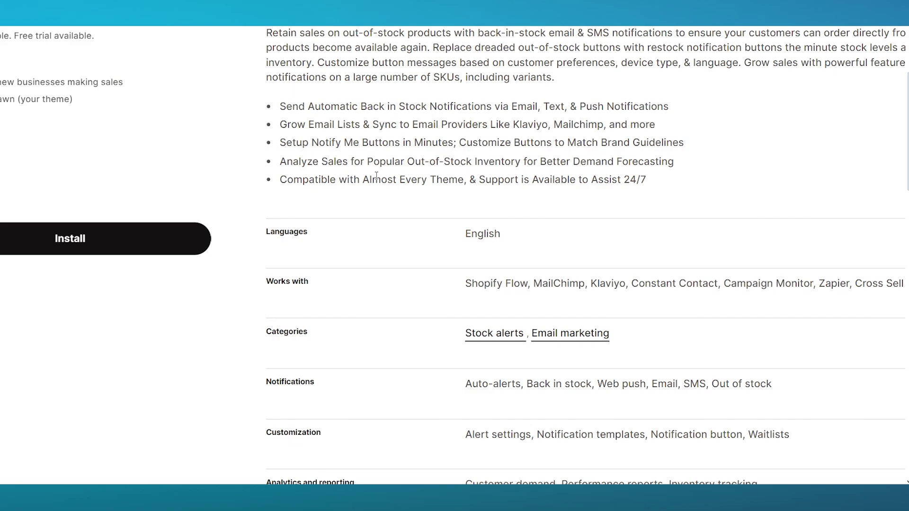
{"action": "left_click_drag", "start_coordinate": [287, 180], "coordinate": [649, 201]}
{"action": "left_click", "coordinate": [713, 198]}
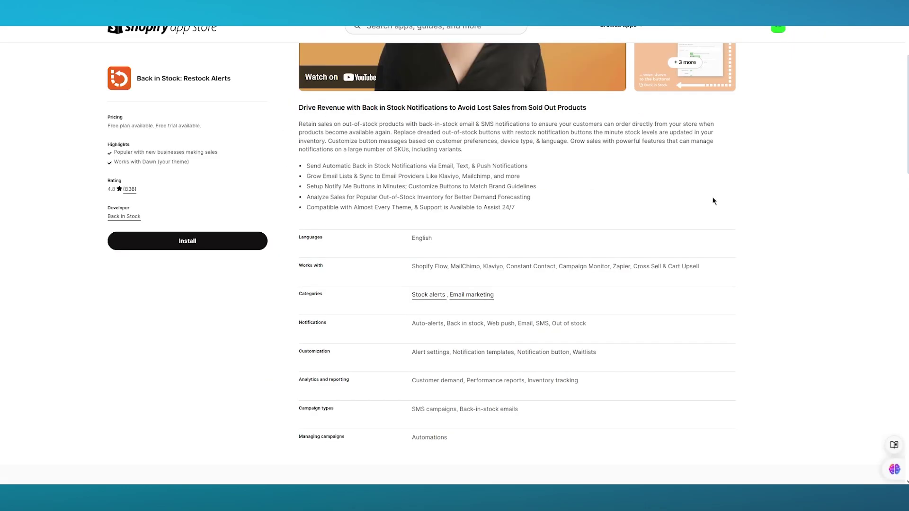
{"action": "scroll", "coordinate": [712, 199], "scroll_direction": "down", "scroll_amount": 4}
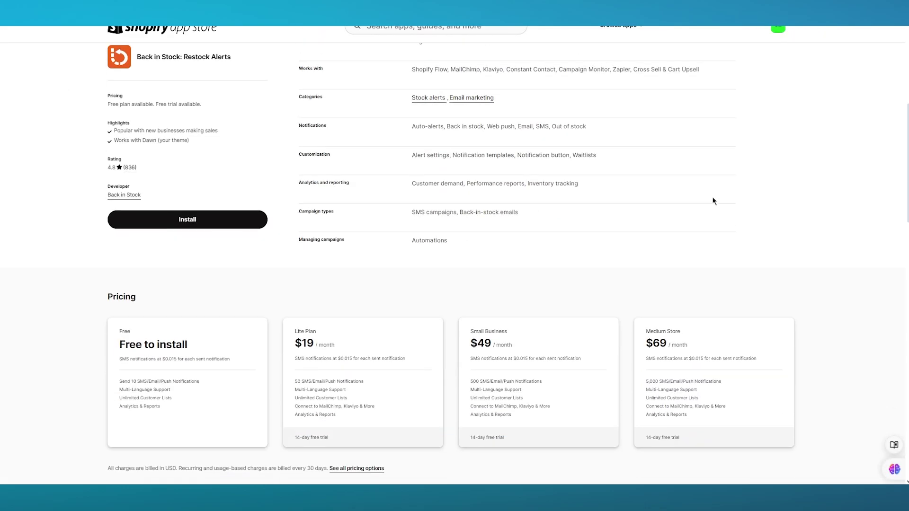
Step: Check the pricing plans of Back in Stock: Restock Alerts and install the app with its requested data access
{"action": "left_click", "coordinate": [198, 224]}
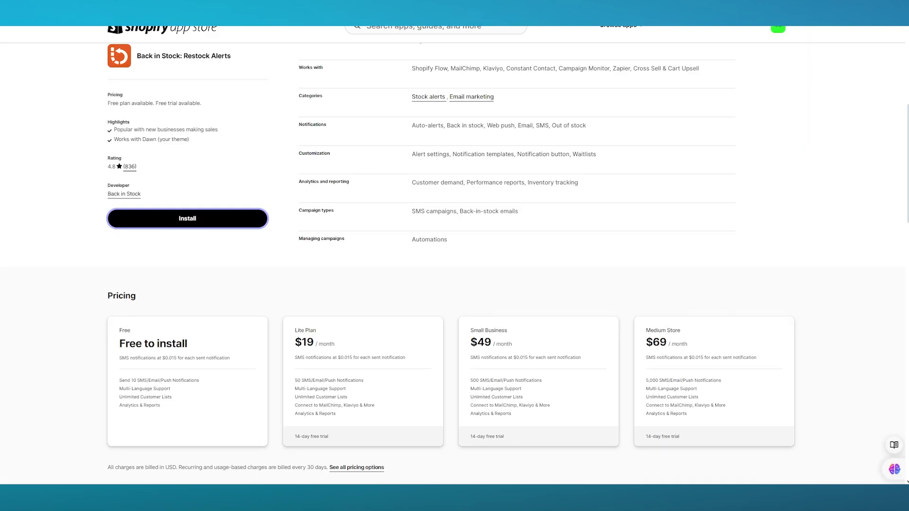
{"action": "scroll", "coordinate": [81, 348], "scroll_direction": "down", "scroll_amount": 4}
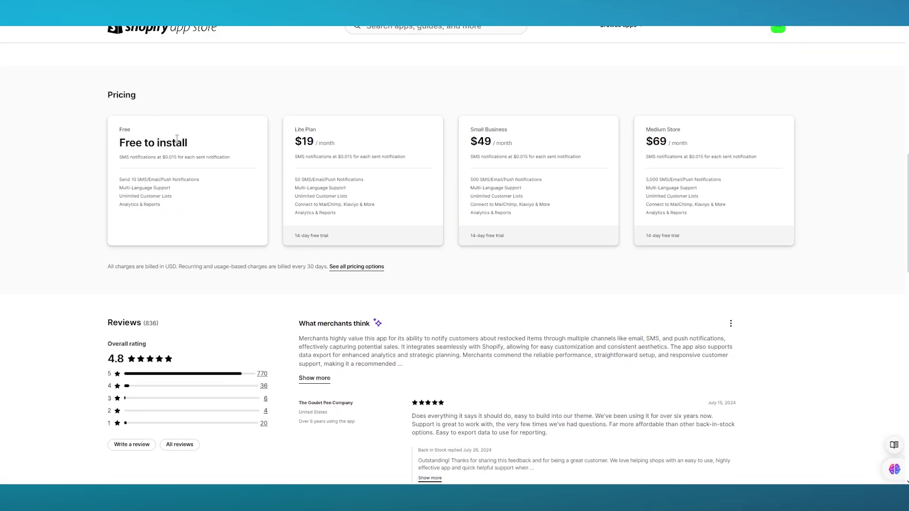
{"action": "left_click_drag", "start_coordinate": [136, 146], "coordinate": [232, 148]}
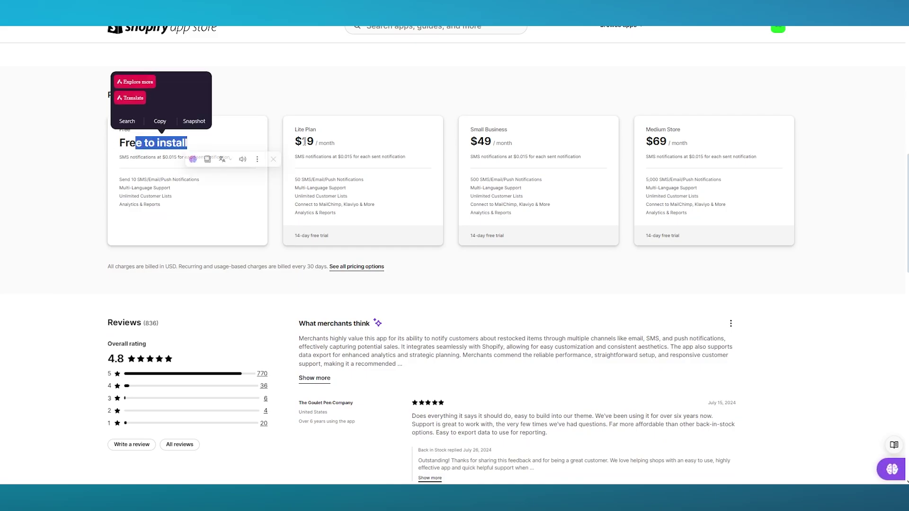
{"action": "left_click", "coordinate": [751, 71]}
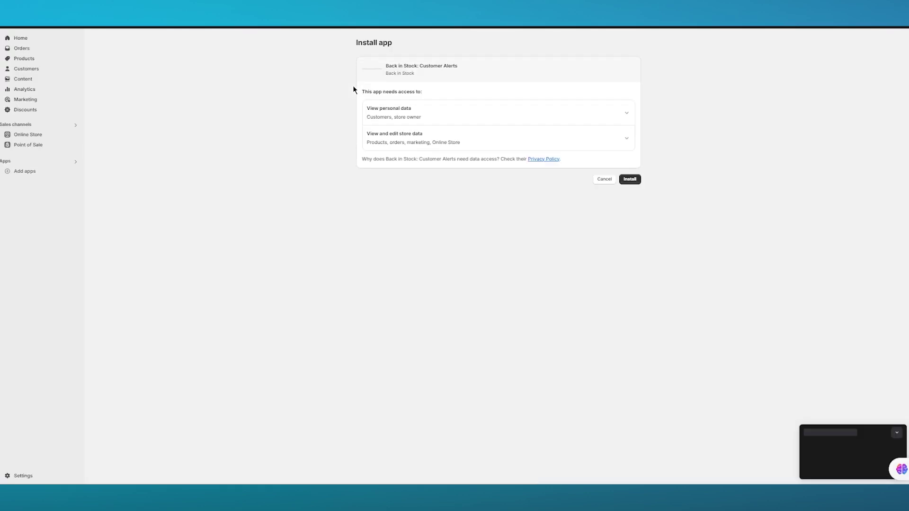
{"action": "left_click", "coordinate": [630, 186]}
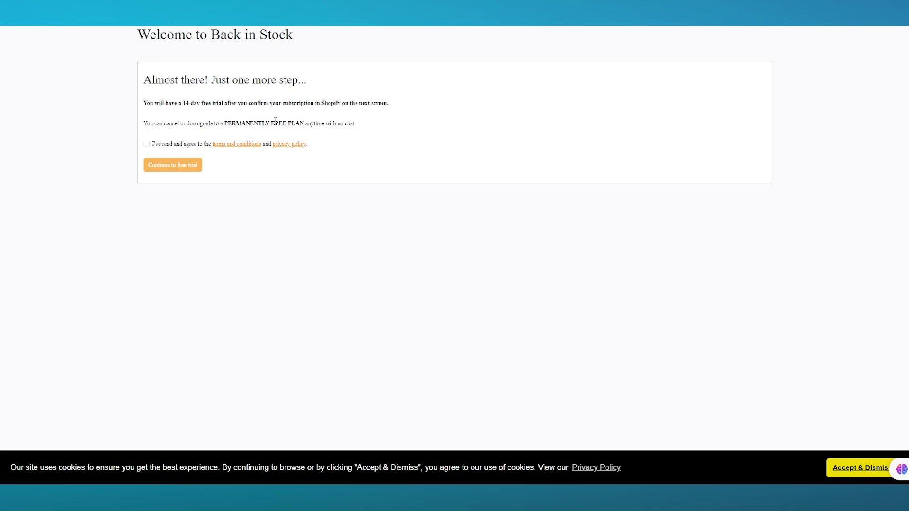
Step: Agree to the terms and conditions for the free trial and open Back in Stock from the store's apps
{"action": "left_click_drag", "start_coordinate": [153, 125], "coordinate": [275, 124]}
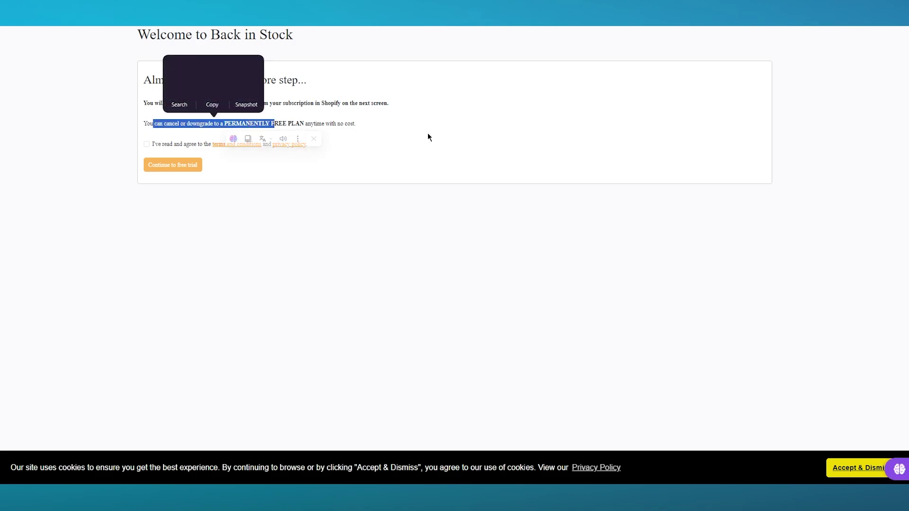
{"action": "left_click", "coordinate": [432, 136]}
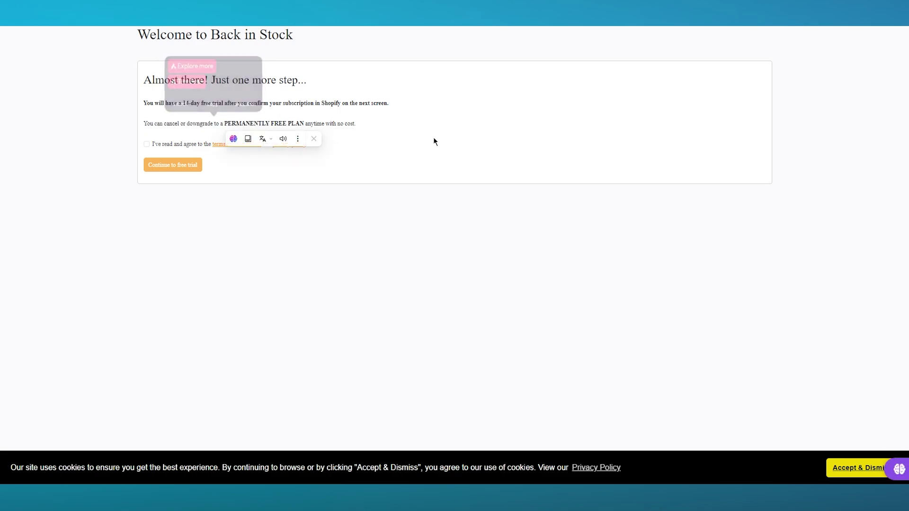
{"action": "left_click", "coordinate": [151, 143]}
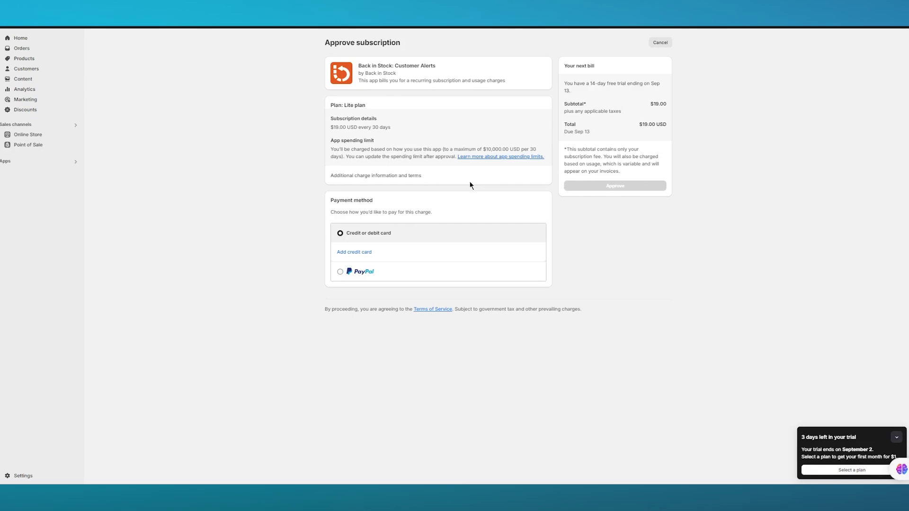
{"action": "left_click", "coordinate": [75, 162]}
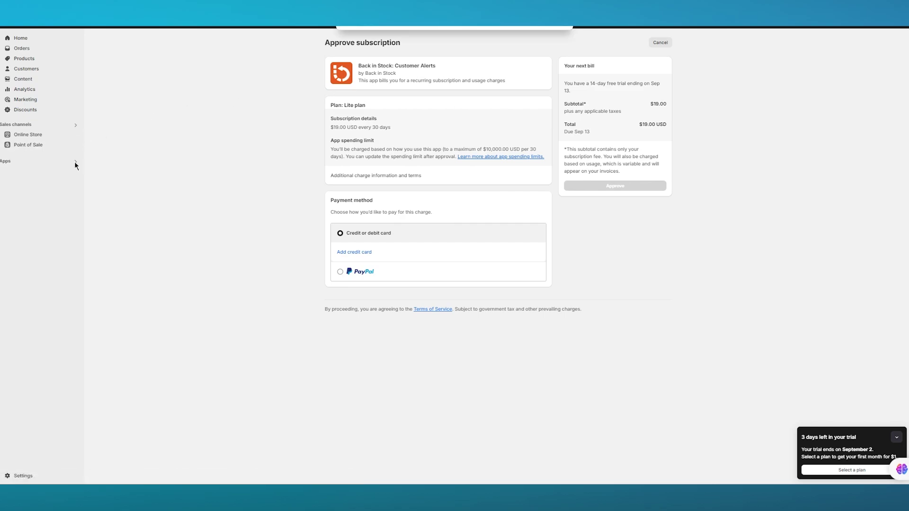
{"action": "left_click", "coordinate": [395, 46]}
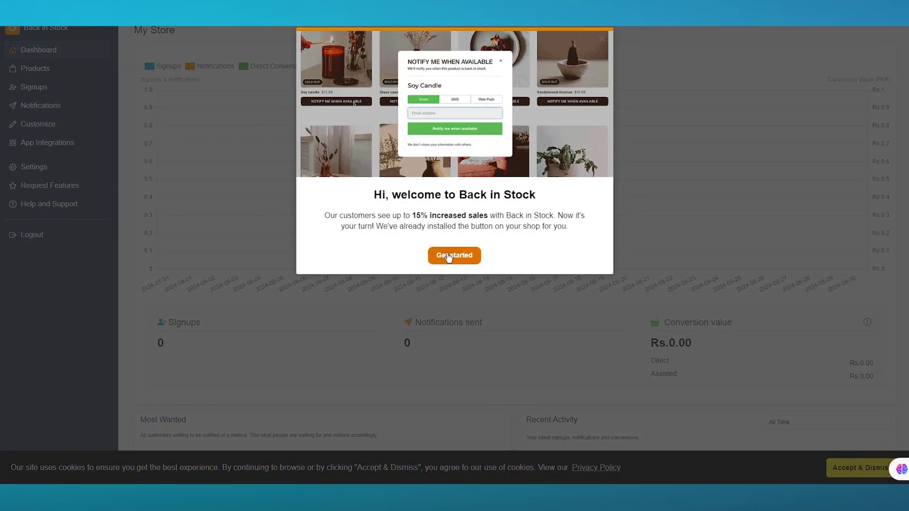
Step: Get started from the Back in Stock welcome message and dismiss the prompt to check the button
{"action": "left_click", "coordinate": [449, 256]}
{"action": "scroll", "coordinate": [499, 212], "scroll_direction": "down", "scroll_amount": 1}
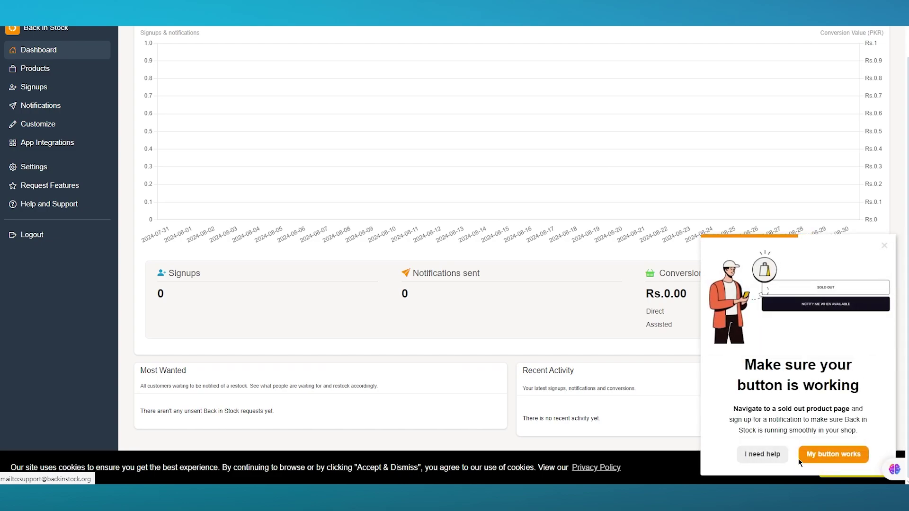
{"action": "left_click", "coordinate": [885, 246]}
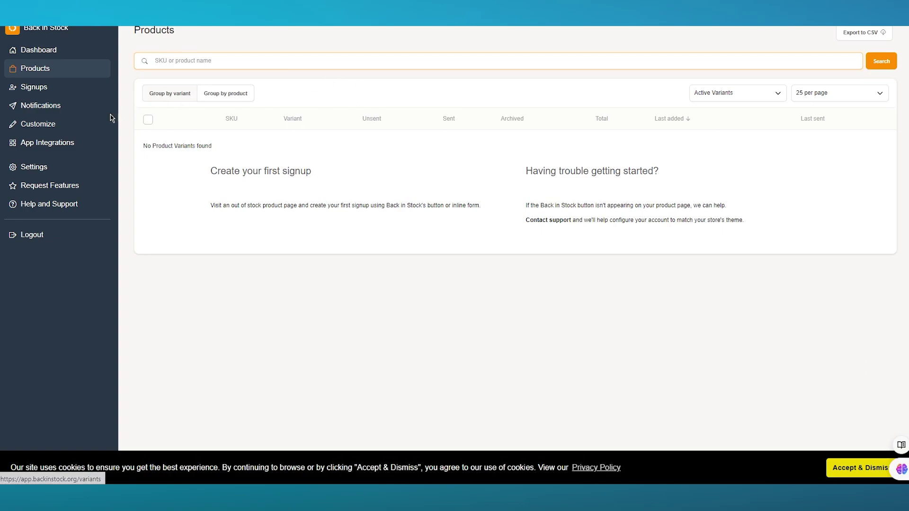
Step: Connect the Shopify Customers integration with the updated data access, enable it, and save its settings
{"action": "left_click", "coordinate": [55, 142]}
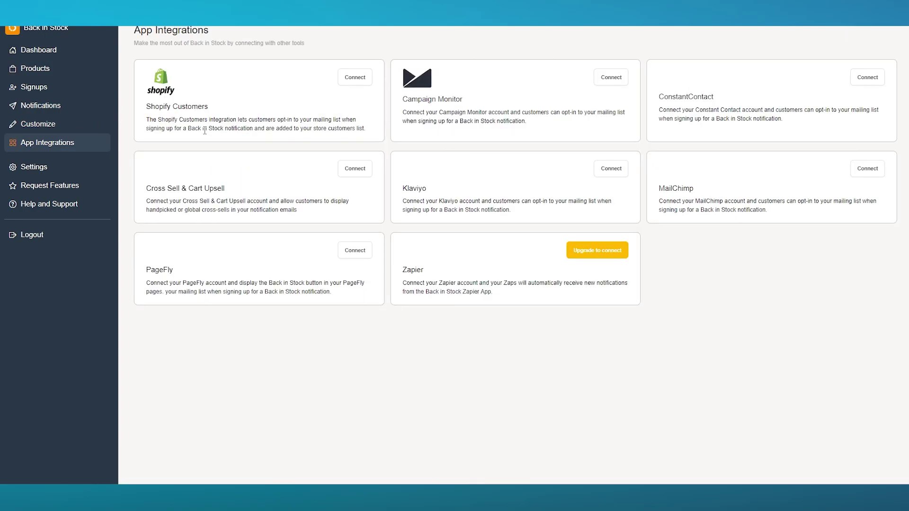
{"action": "left_click", "coordinate": [353, 78]}
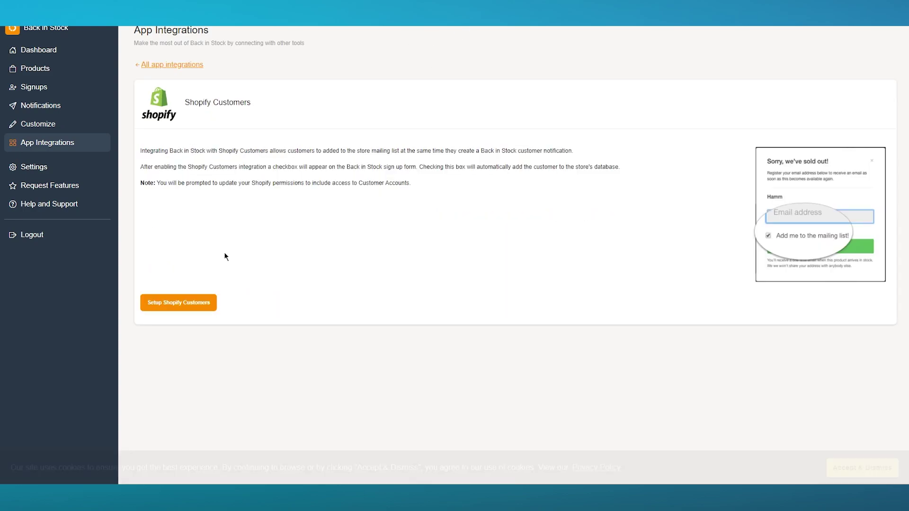
{"action": "left_click", "coordinate": [181, 303]}
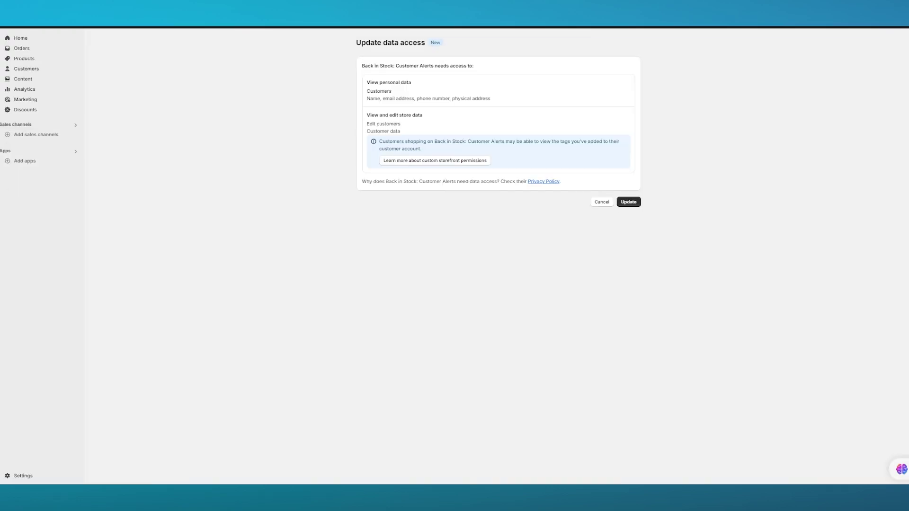
{"action": "left_click", "coordinate": [634, 203]}
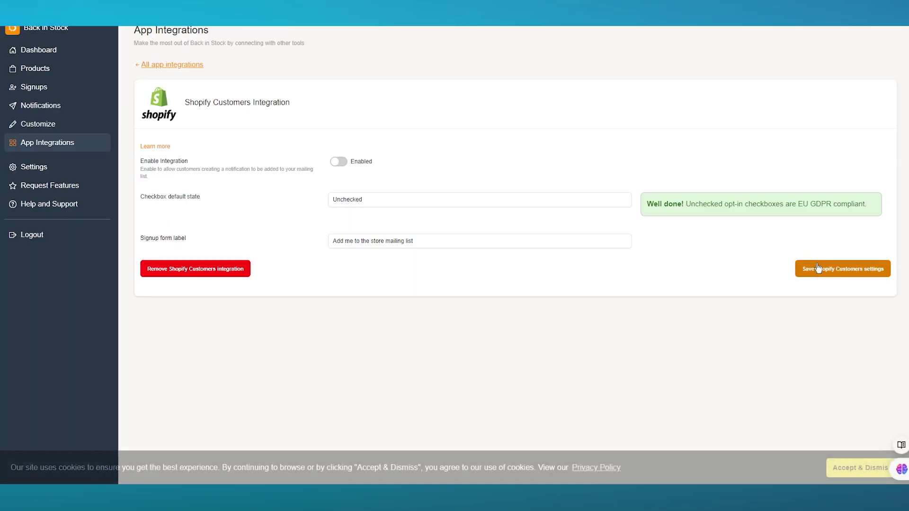
{"action": "left_click", "coordinate": [348, 162]}
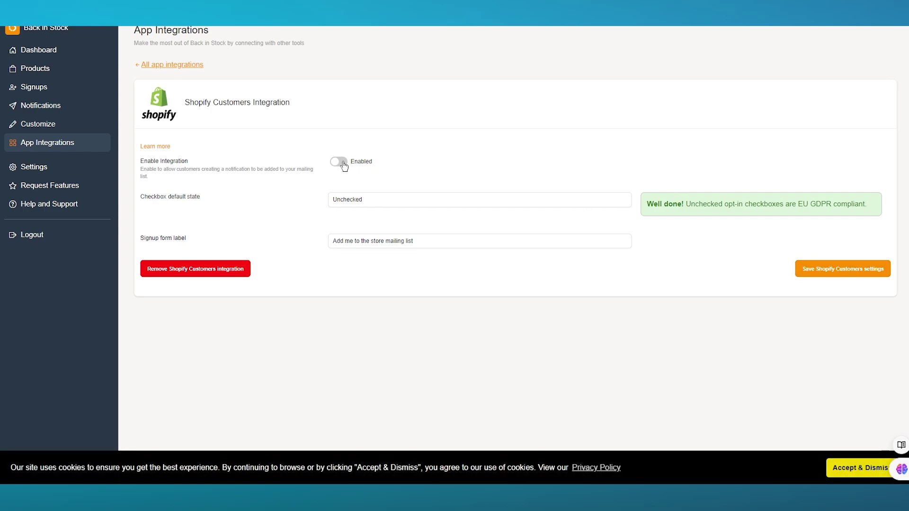
{"action": "left_click", "coordinate": [851, 268]}
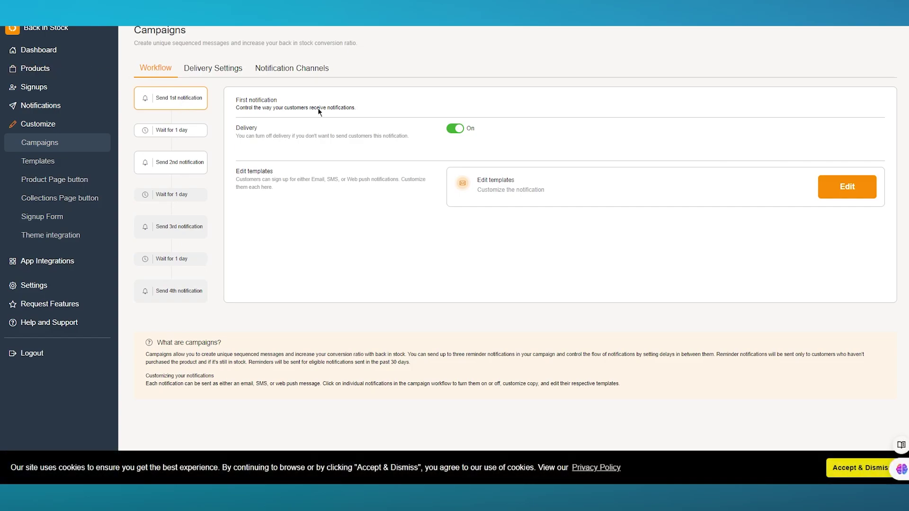
Step: Check the product title in the Shopify admin and search the Back in Stock products for "Black Hoodie"
{"action": "key", "text": "ctrl+Tab"}
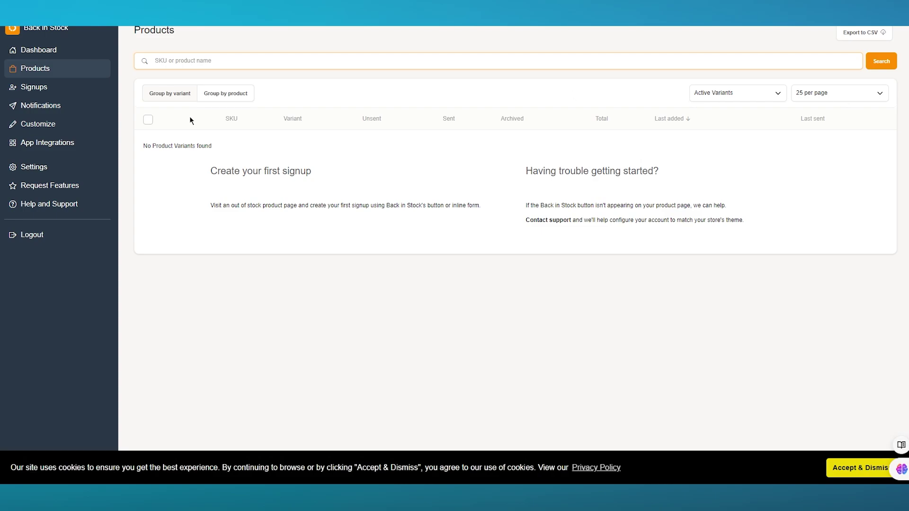
{"action": "left_click", "coordinate": [228, 57]}
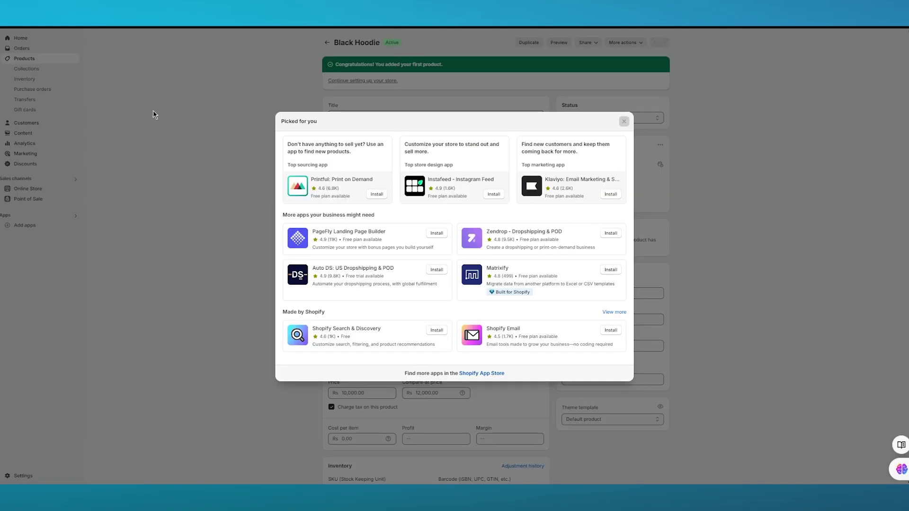
{"action": "left_click", "coordinate": [152, 114]}
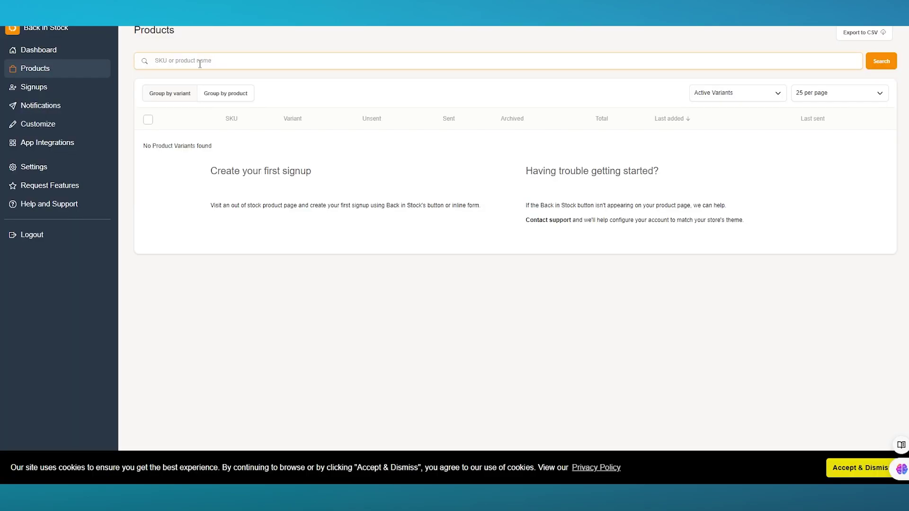
{"action": "type", "text": "B"}
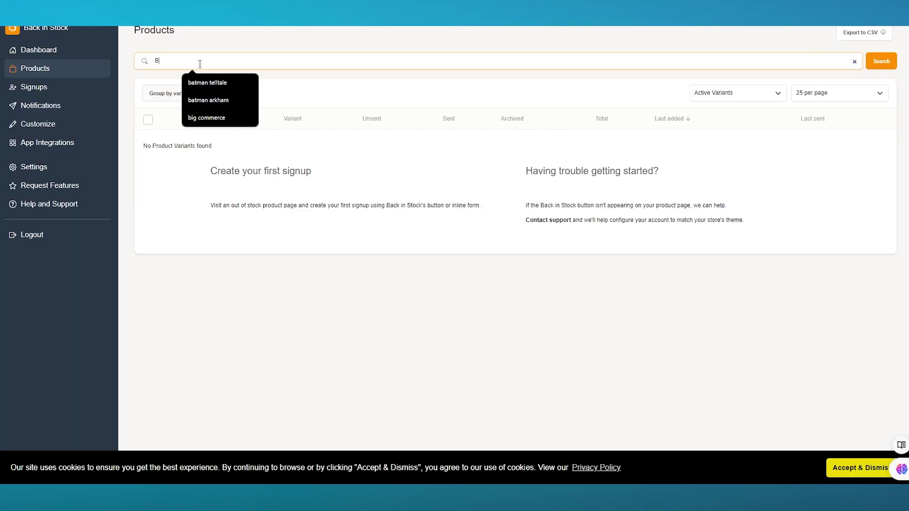
{"action": "type", "text": "lack Hoodie"}
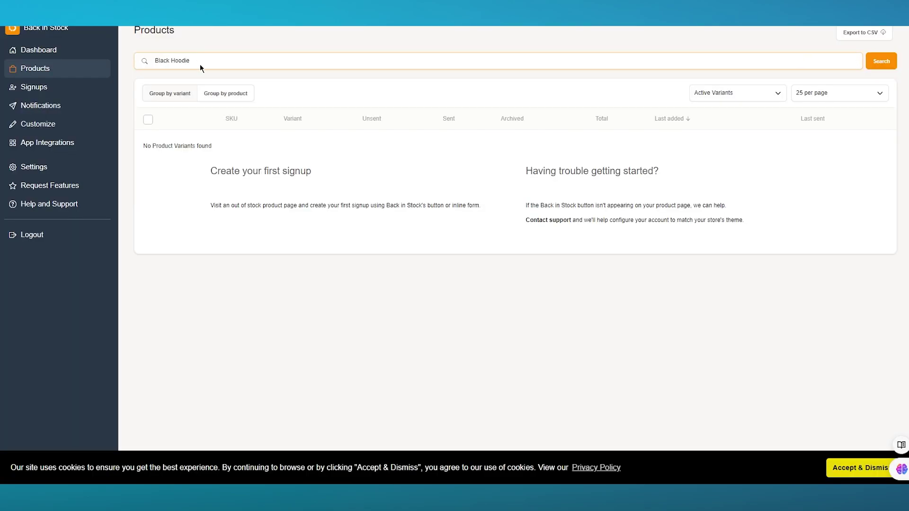
{"action": "key", "text": "Return"}
Step: Open the email notification template and examine its settings and the Black Hoodie email preview
{"action": "left_click", "coordinate": [47, 135]}
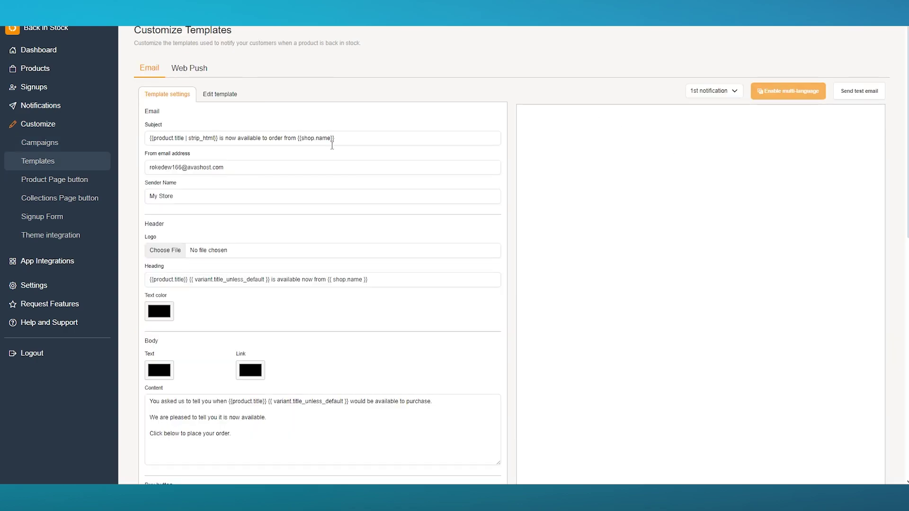
{"action": "scroll", "coordinate": [588, 148], "scroll_direction": "down", "scroll_amount": 3}
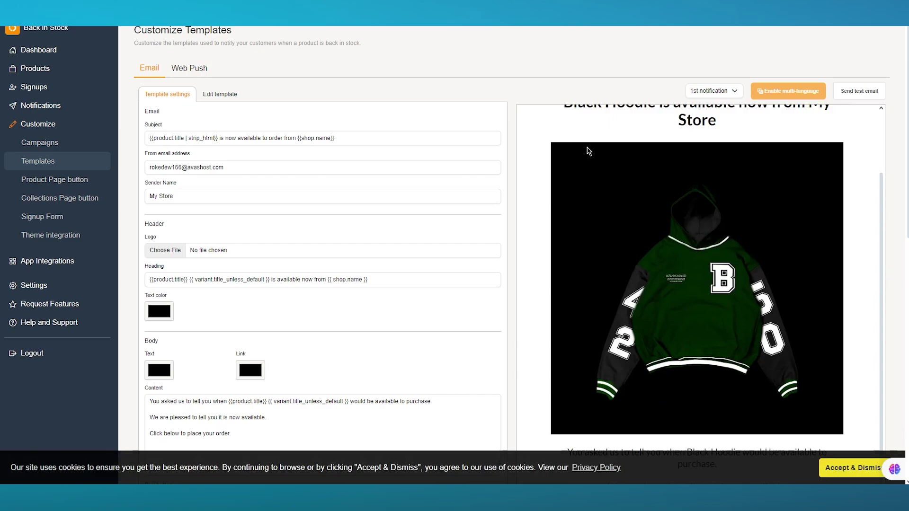
{"action": "scroll", "coordinate": [726, 207], "scroll_direction": "up", "scroll_amount": 3}
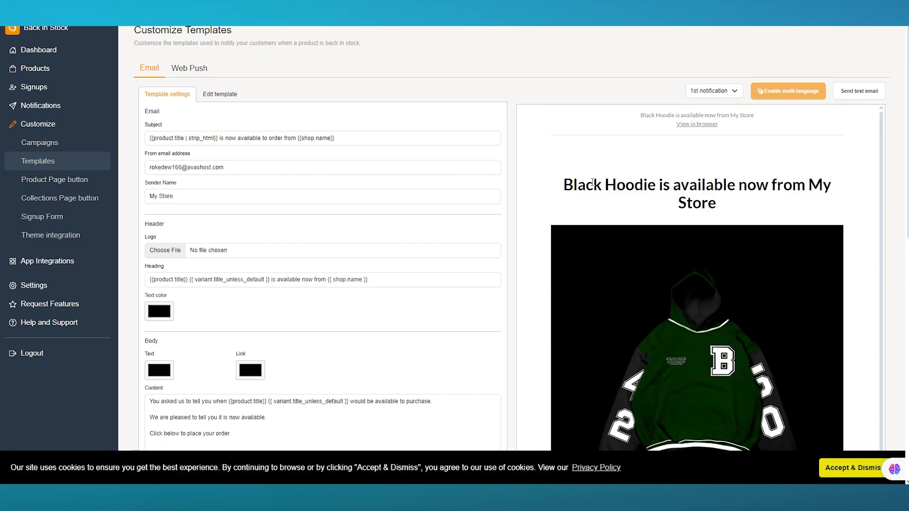
{"action": "scroll", "coordinate": [739, 200], "scroll_direction": "down", "scroll_amount": 3}
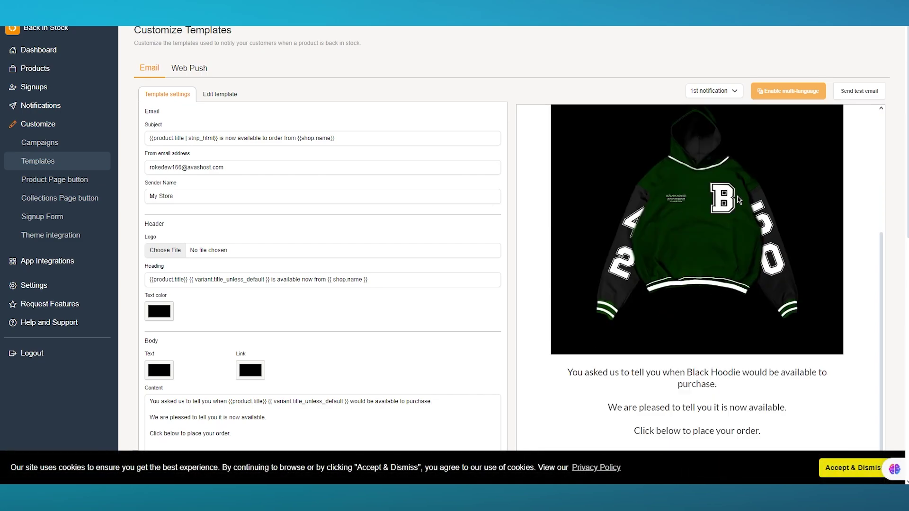
{"action": "scroll", "coordinate": [739, 201], "scroll_direction": "up", "scroll_amount": 3}
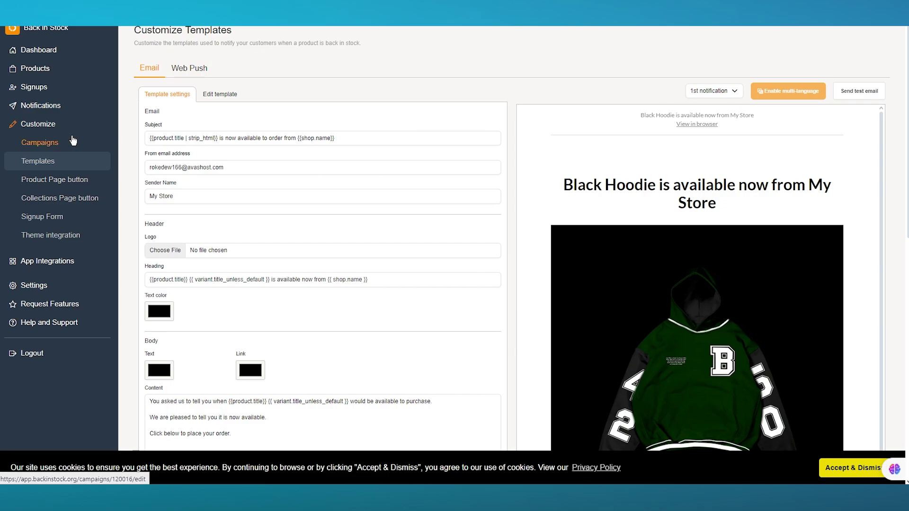
{"action": "scroll", "coordinate": [336, 157], "scroll_direction": "down", "scroll_amount": 15}
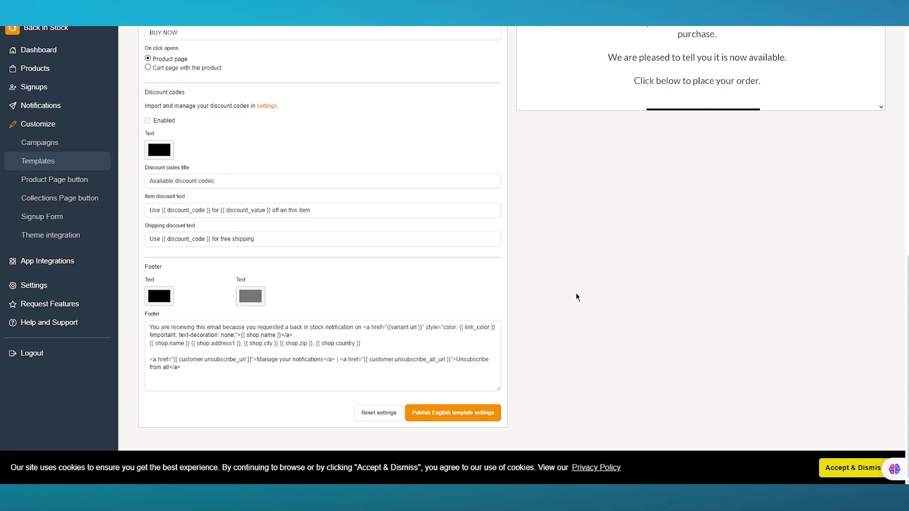
{"action": "scroll", "coordinate": [576, 293], "scroll_direction": "up", "scroll_amount": 15}
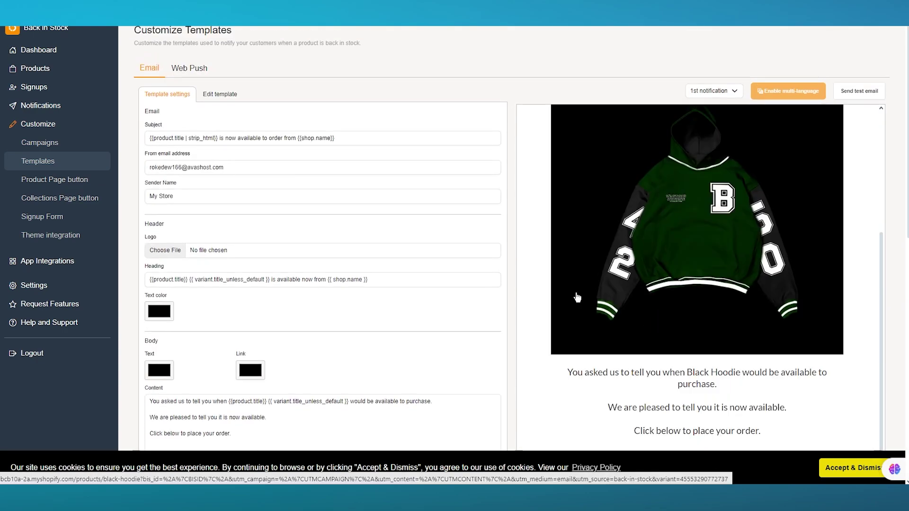
Step: Save the Back in Stock email notification template with its existing settings
{"action": "scroll", "coordinate": [806, 125], "scroll_direction": "down", "scroll_amount": 15}
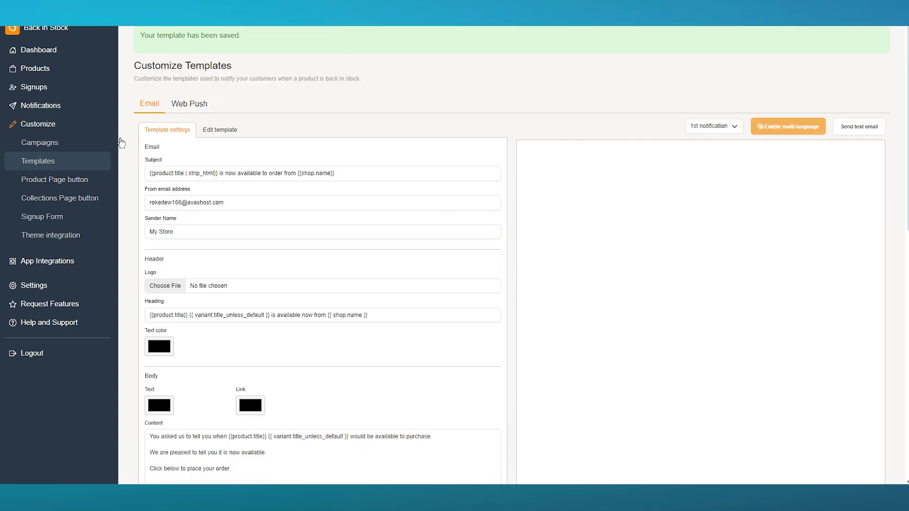
{"action": "left_click", "coordinate": [42, 148]}
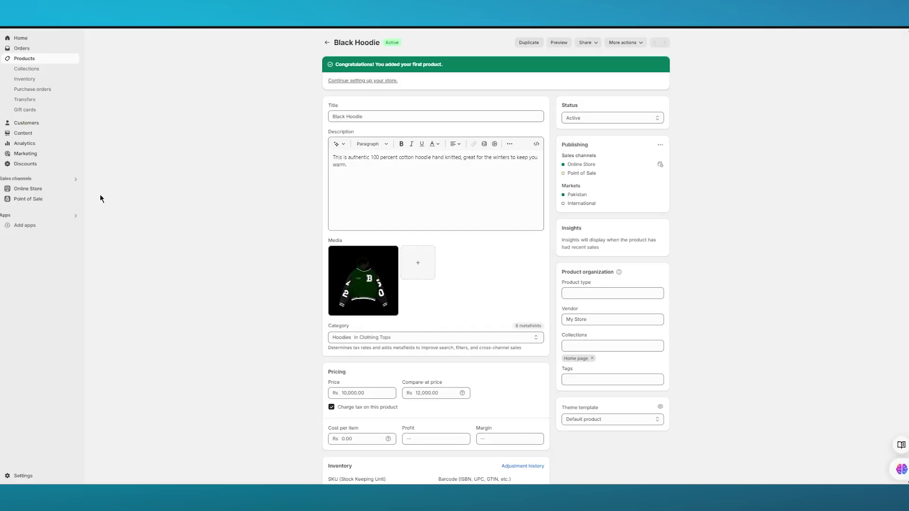
Step: View the online store's Black Hoodie page, examine its "Notify me when available" signup form, and close the form
{"action": "left_click", "coordinate": [74, 189]}
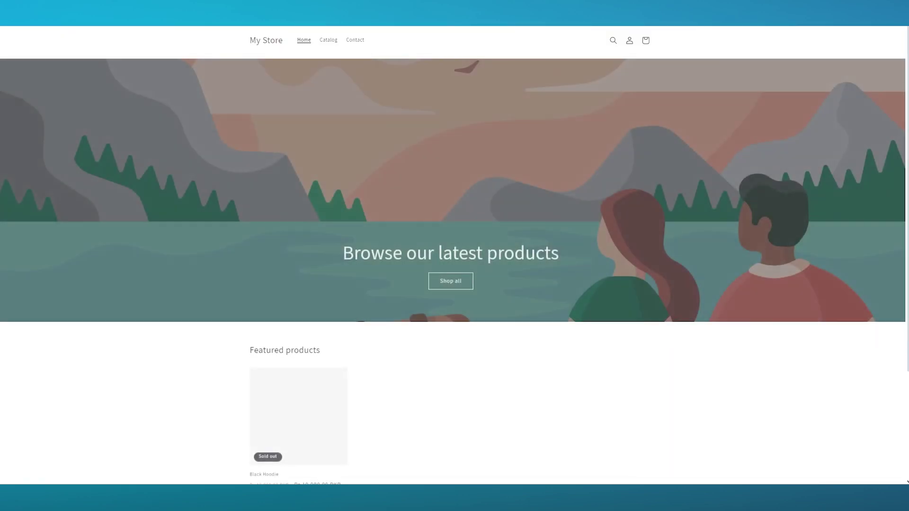
{"action": "left_click", "coordinate": [298, 417]}
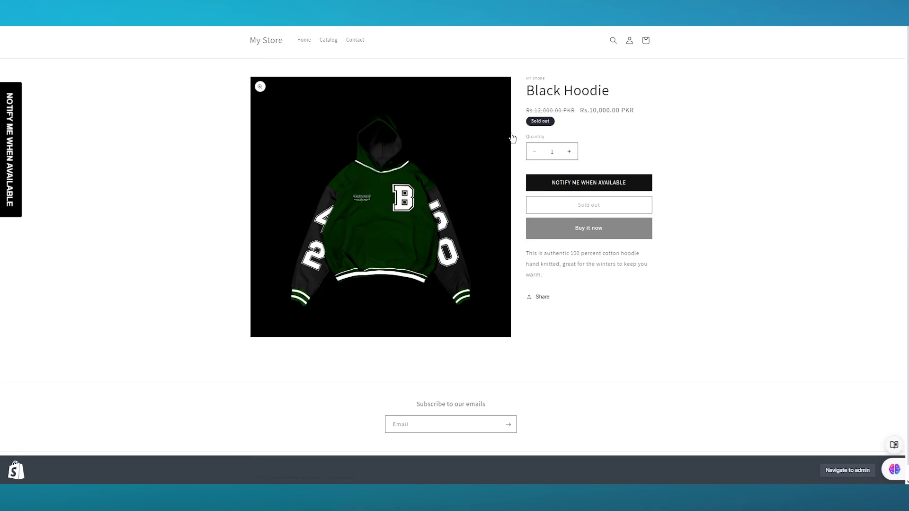
{"action": "left_click", "coordinate": [600, 187]}
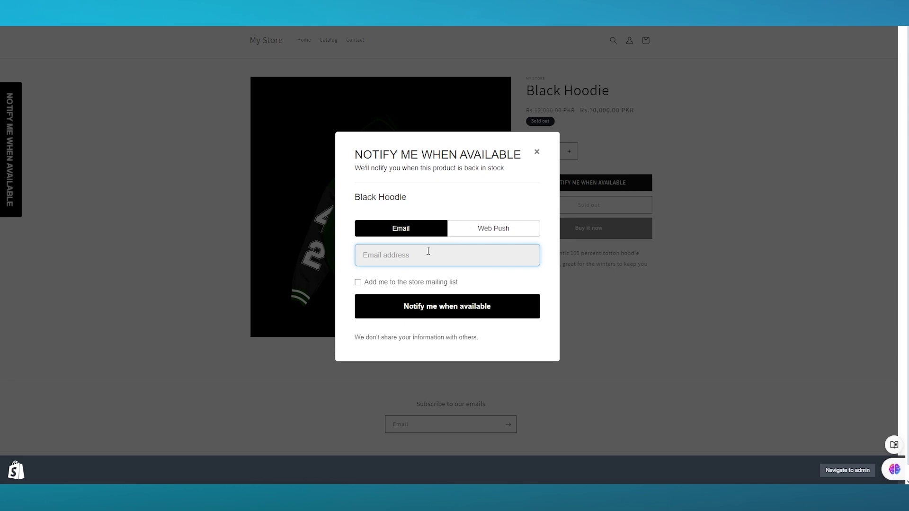
{"action": "left_click", "coordinate": [537, 153]}
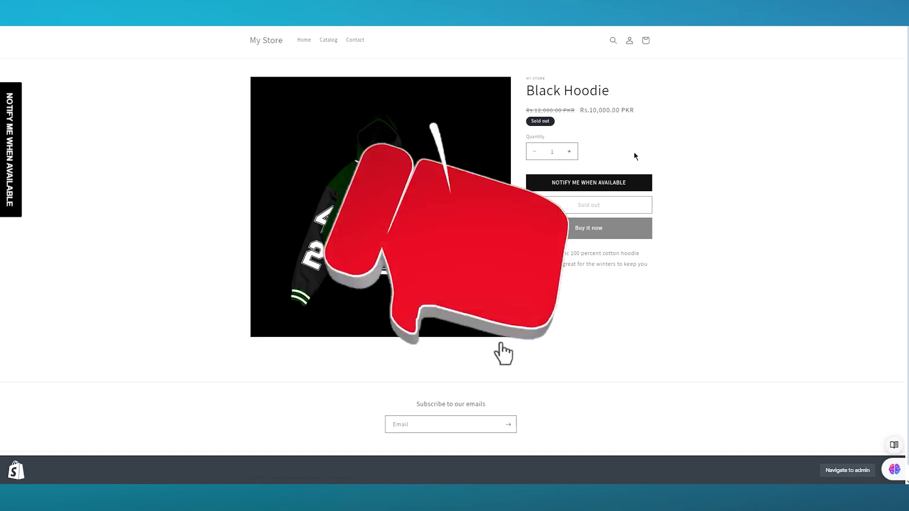